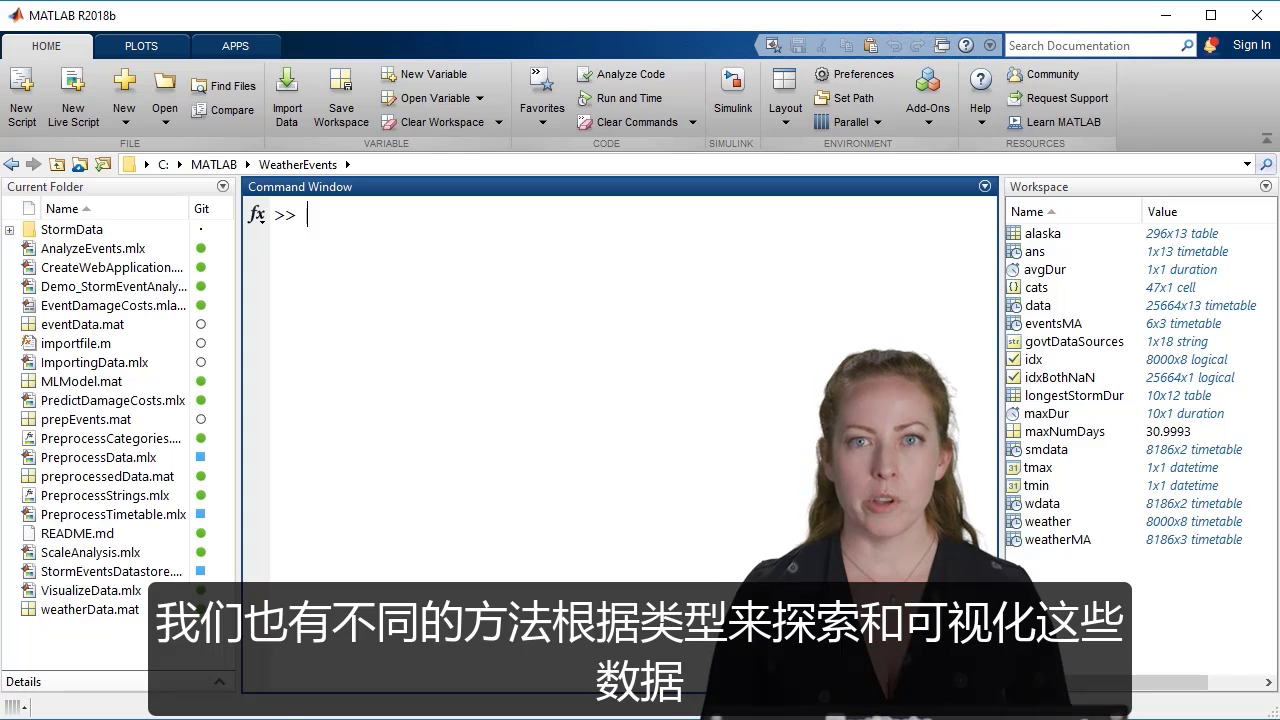
# Step: Expand the PLOTS gallery and scroll through the full catalog of plot types
pyautogui.click(150, 45)
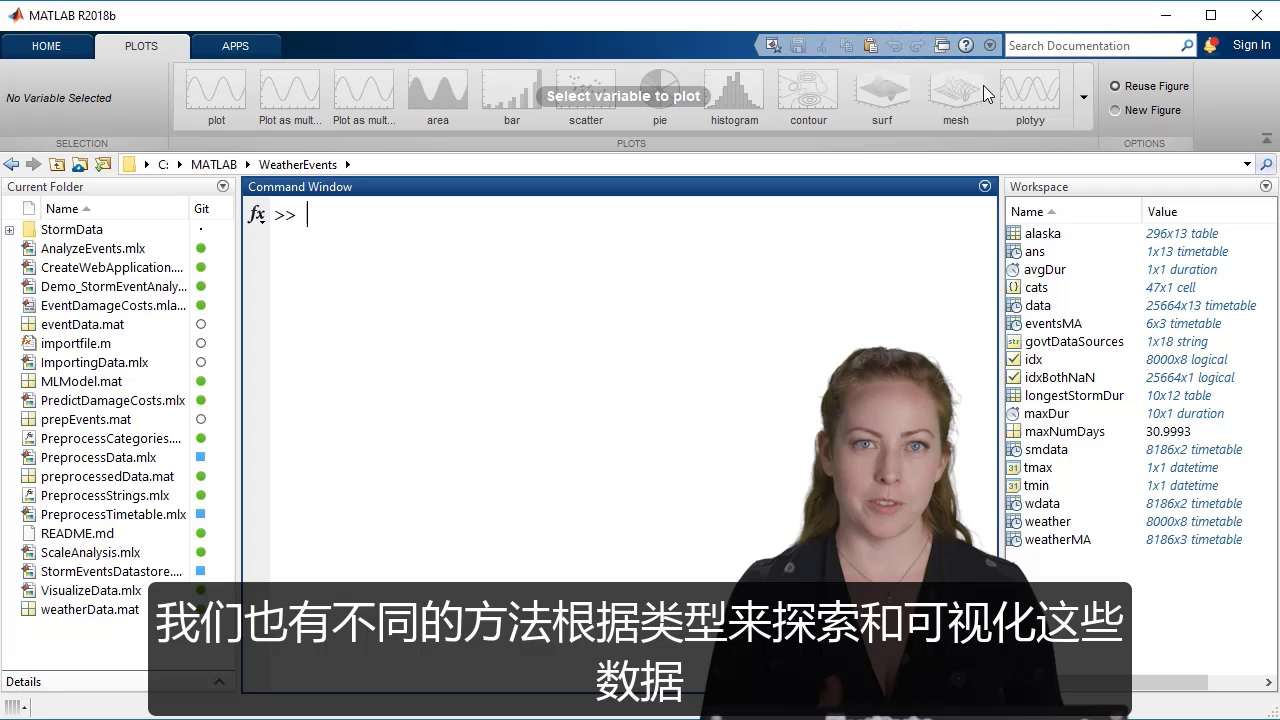
pyautogui.click(1083, 97)
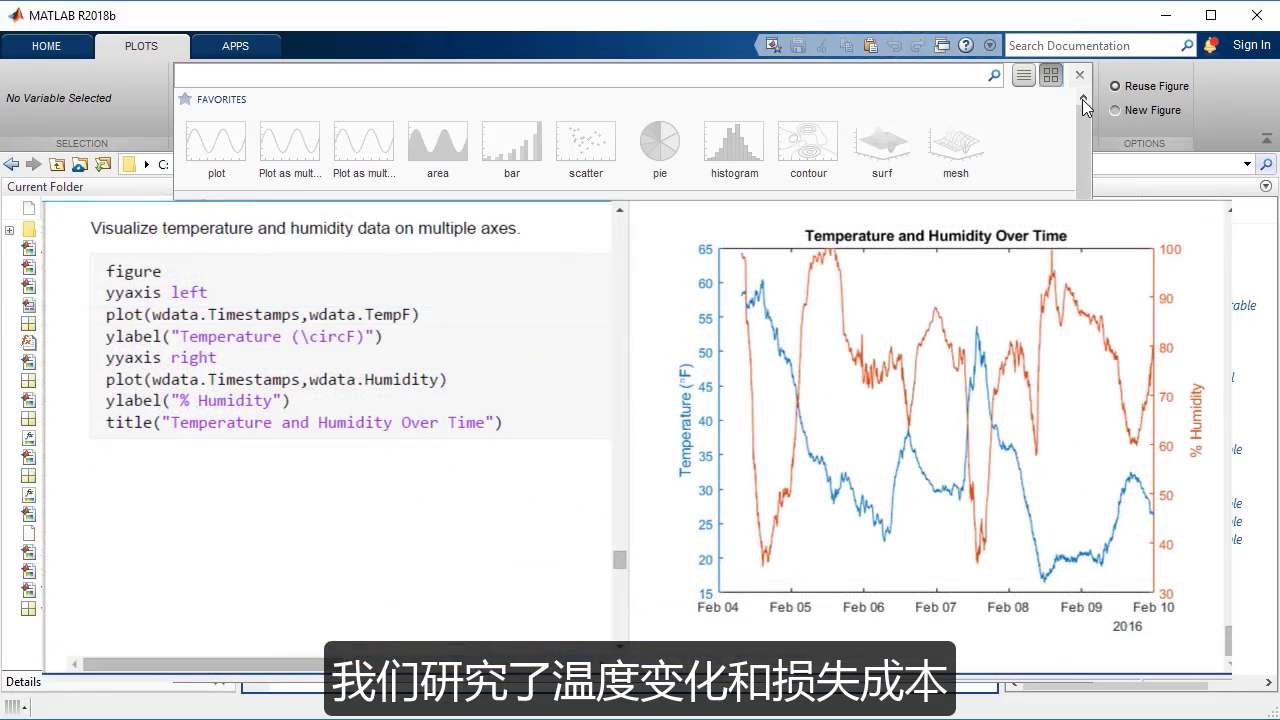
pyautogui.scroll(-3, 1086, 125)
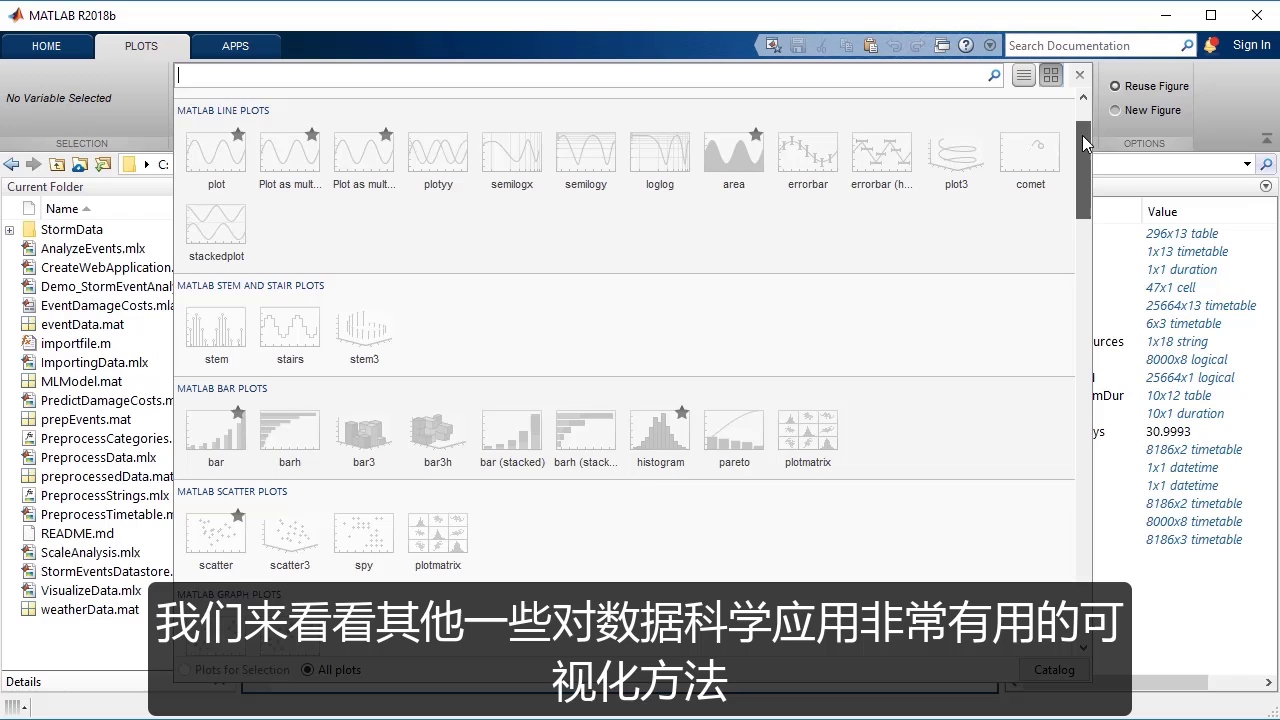
pyautogui.moveTo(1085, 142); pyautogui.dragTo(1087, 420)
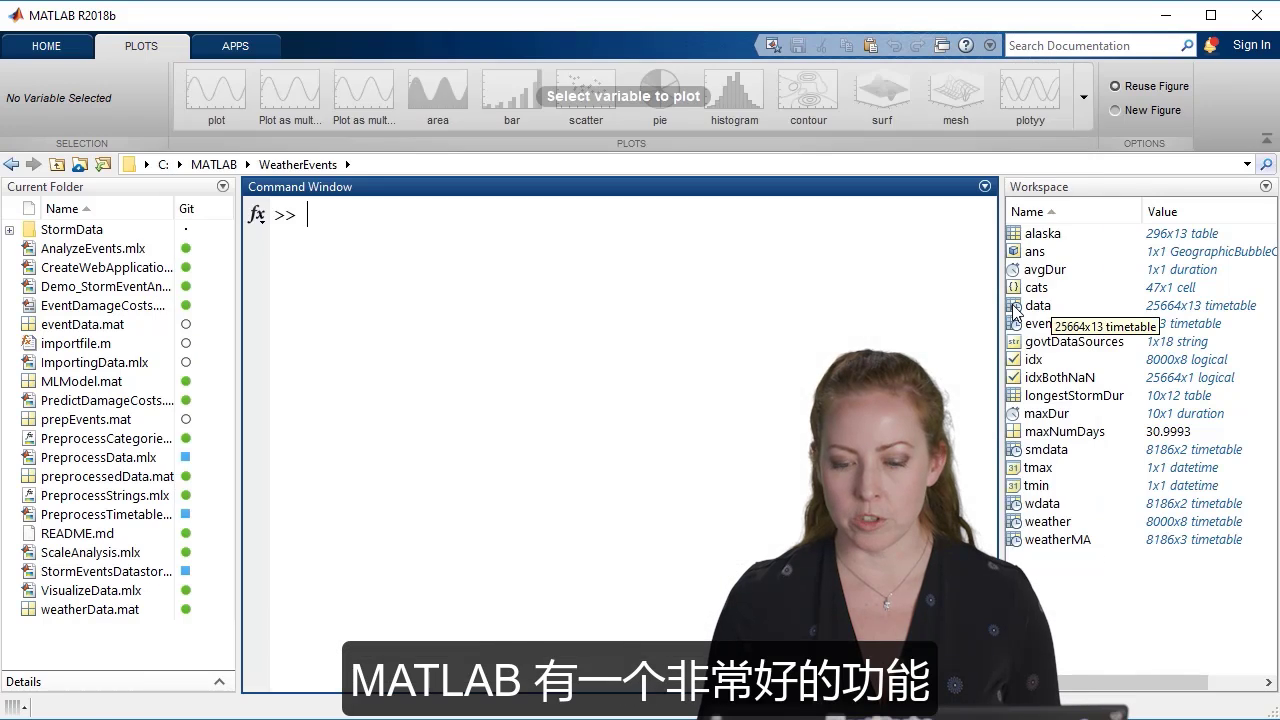
# Step: Open the data timetable and plot damage_property against state as a scatterhistogram
pyautogui.doubleClick(1015, 308)
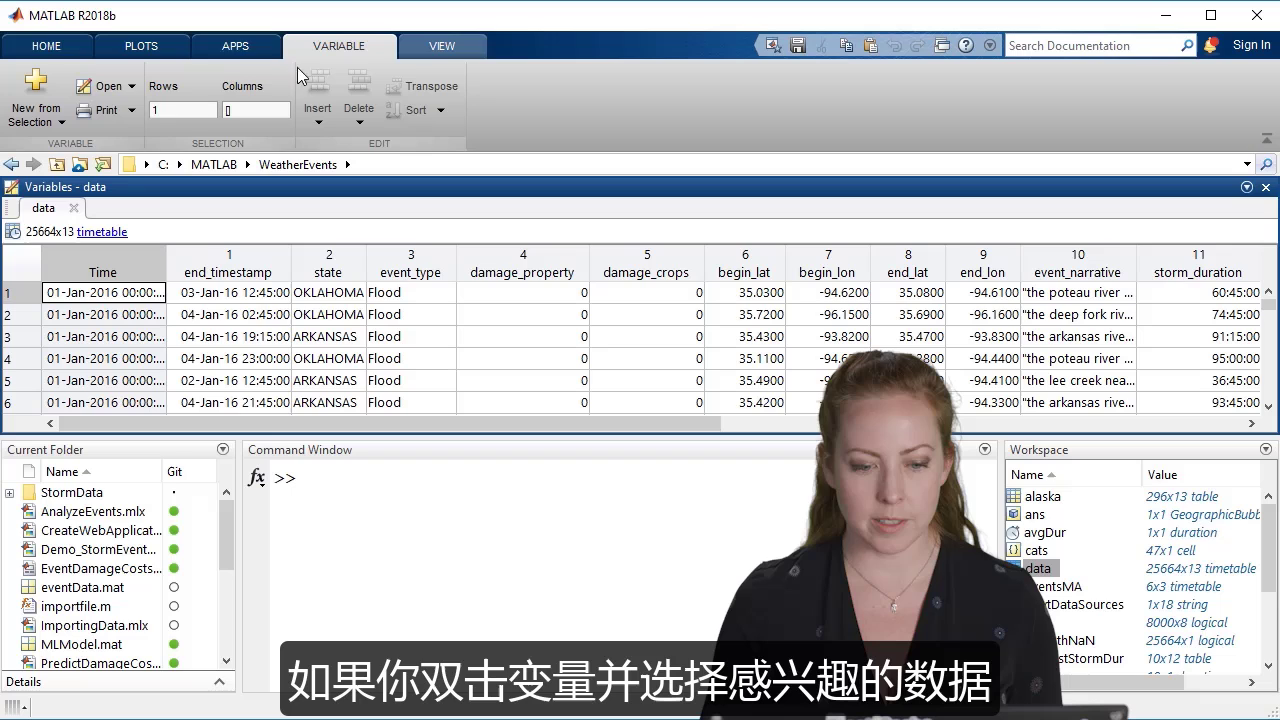
pyautogui.click(172, 50)
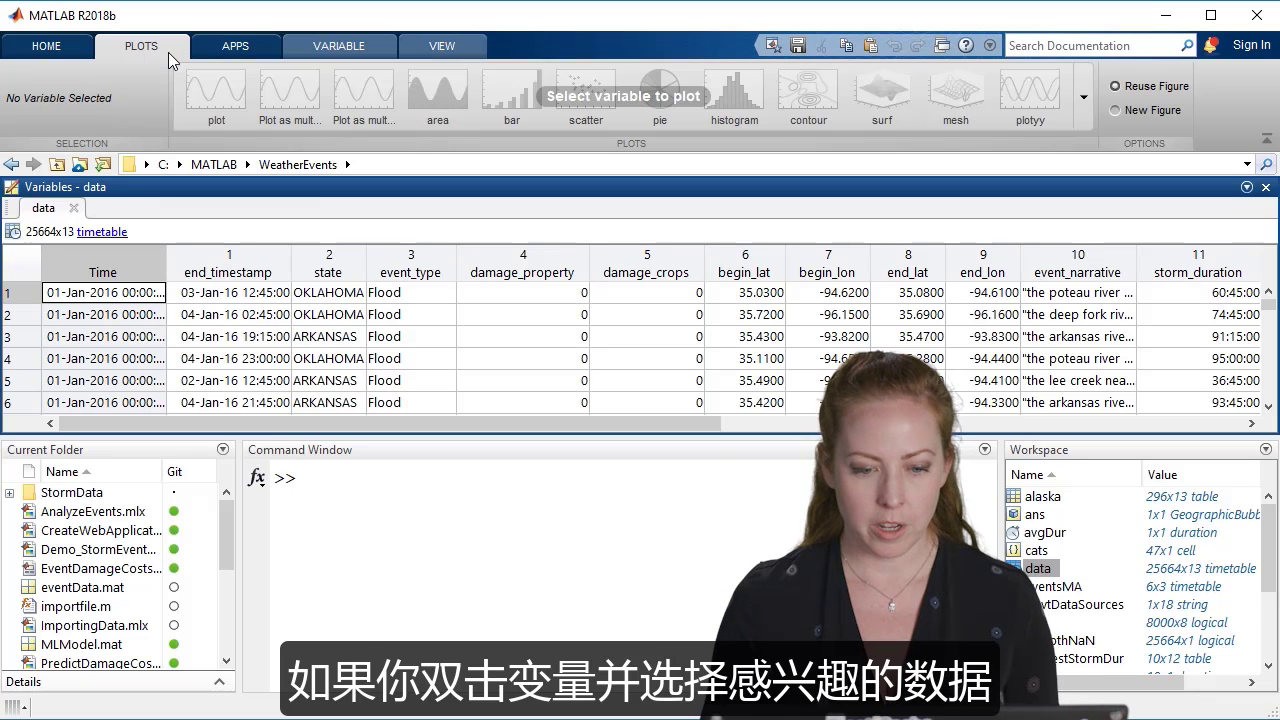
pyautogui.click(126, 265)
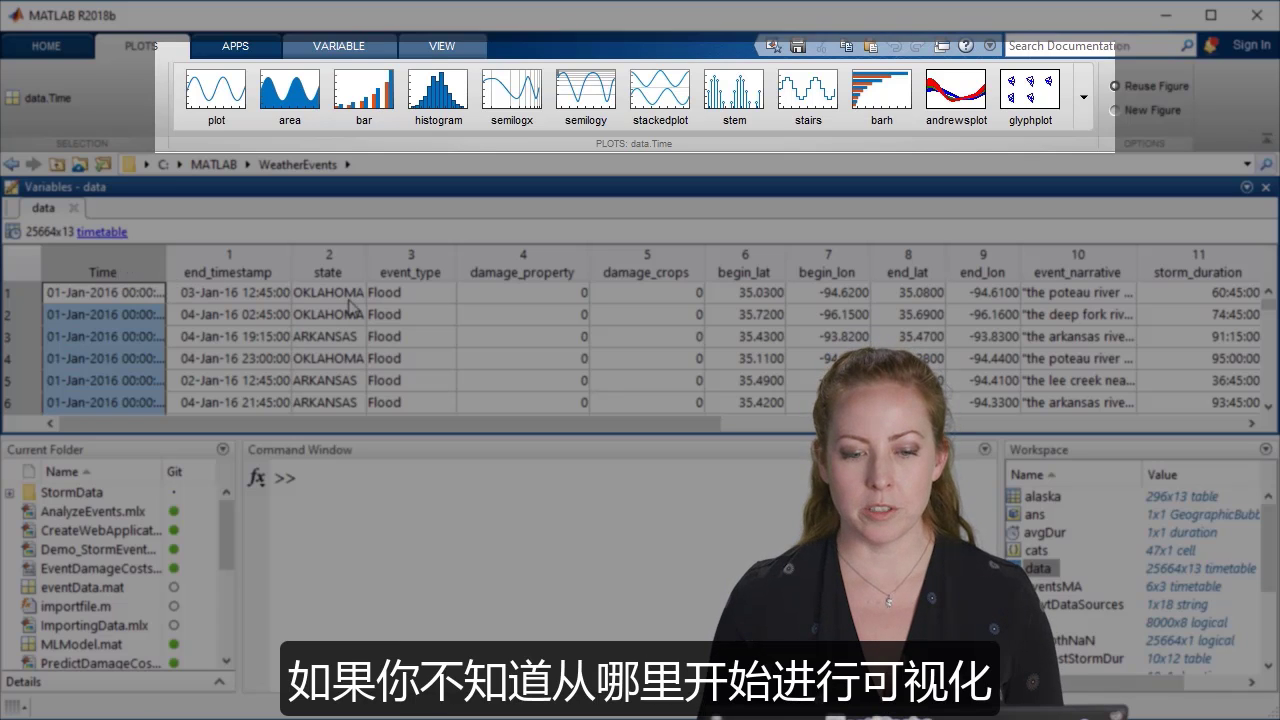
pyautogui.click(346, 266)
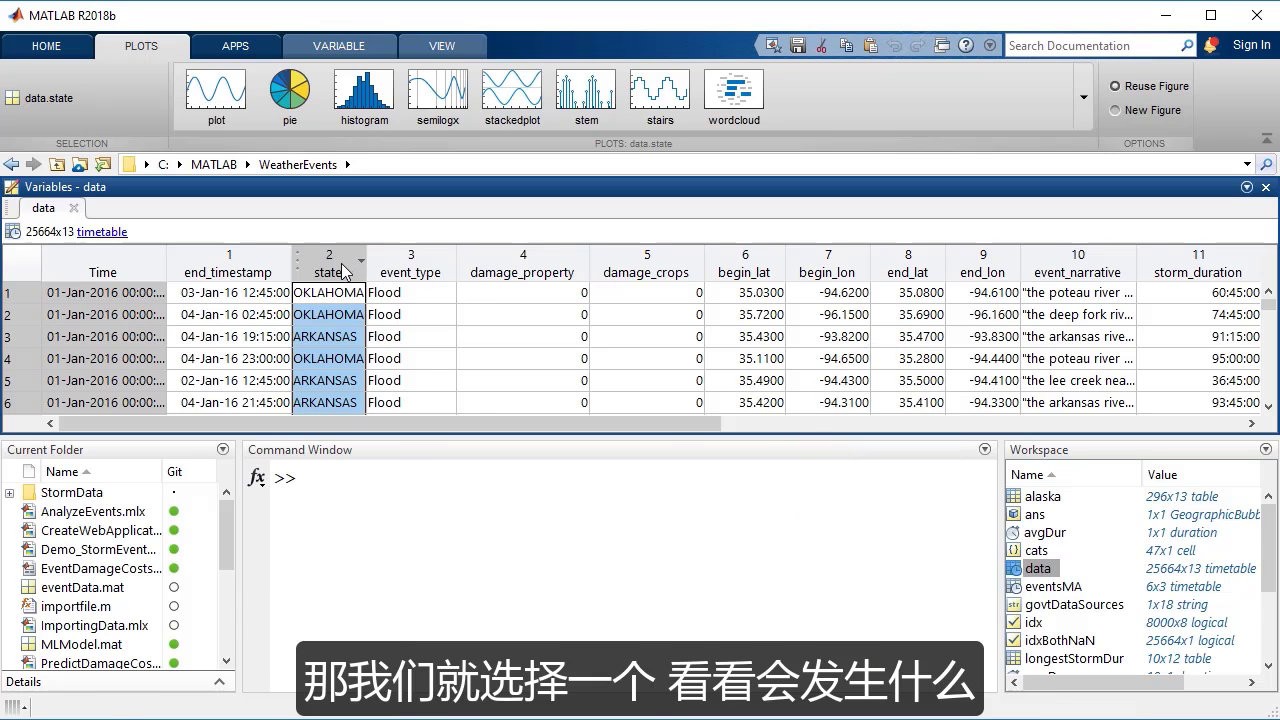
pyautogui.keyDown('ctrl'); pyautogui.click(508, 268); pyautogui.keyUp('ctrl')
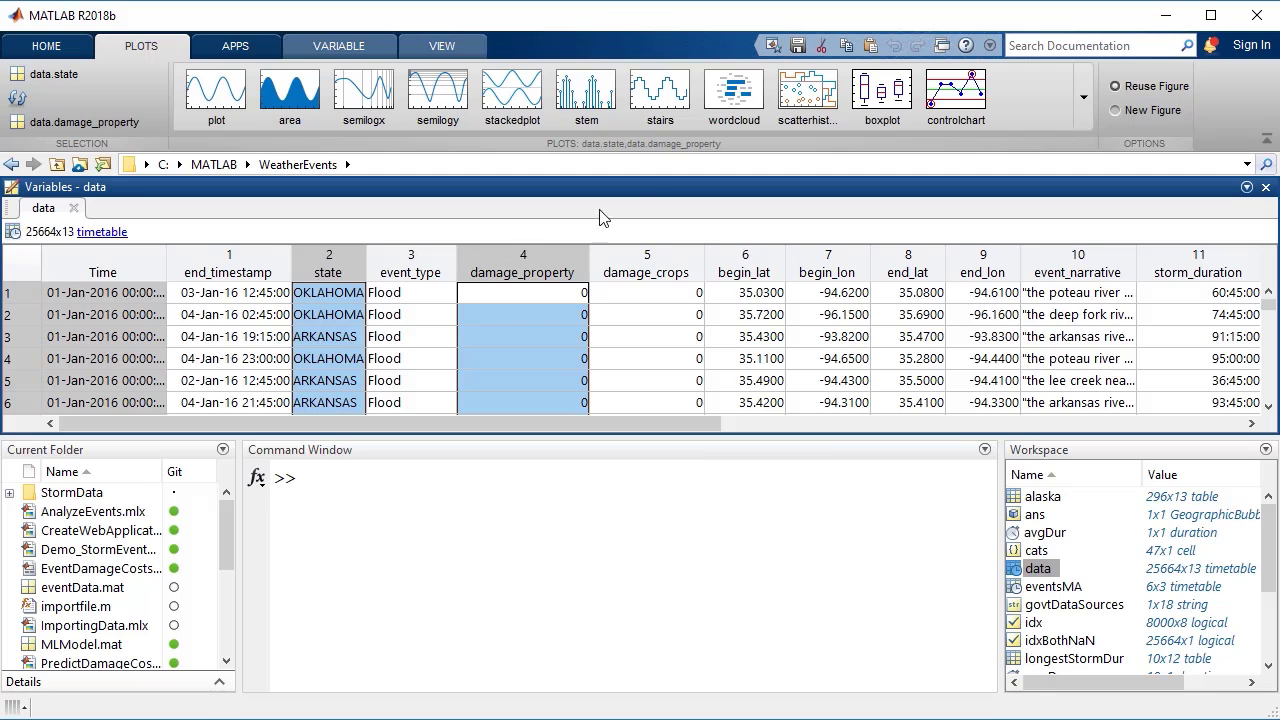
pyautogui.click(805, 100)
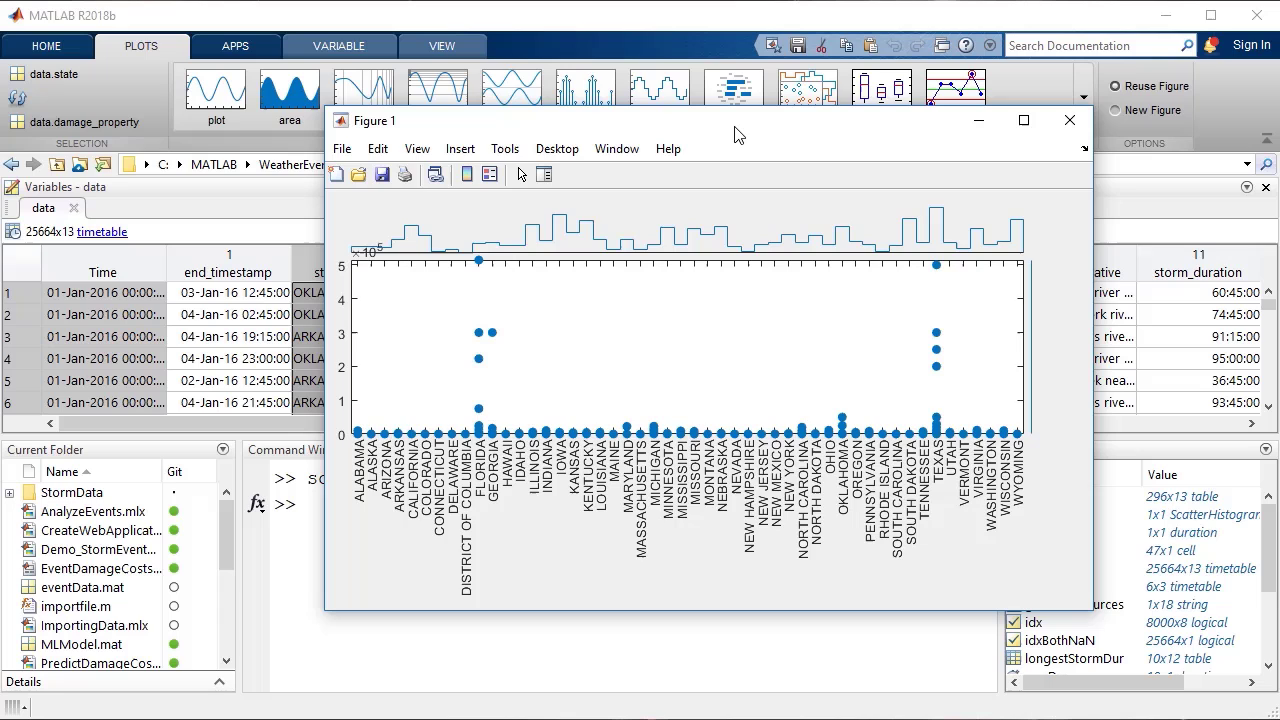
# Step: Create a geobubble map of damage_crops at the begin_lat/begin_lon locations
pyautogui.click(875, 273)
pyautogui.click(756, 255)
pyautogui.keyDown('ctrl'); pyautogui.click(830, 263); pyautogui.keyUp('ctrl')
pyautogui.keyDown('ctrl'); pyautogui.click(671, 272); pyautogui.keyUp('ctrl')
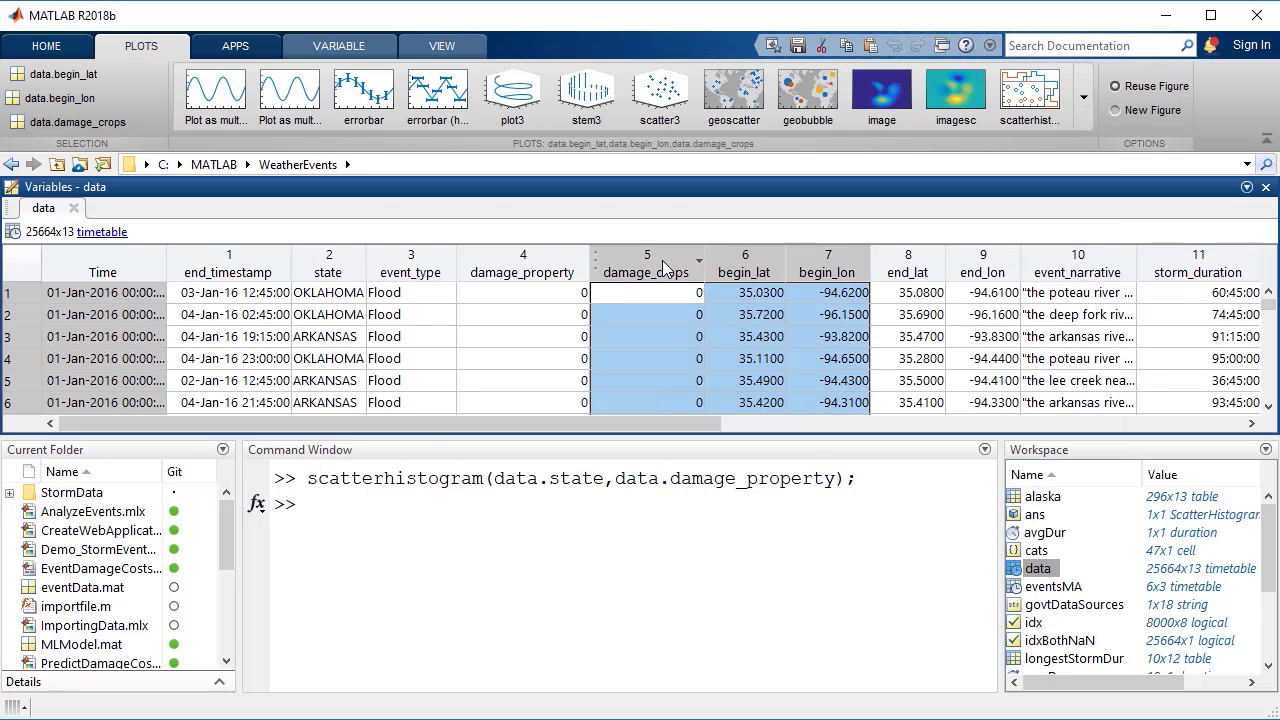
pyautogui.click(808, 100)
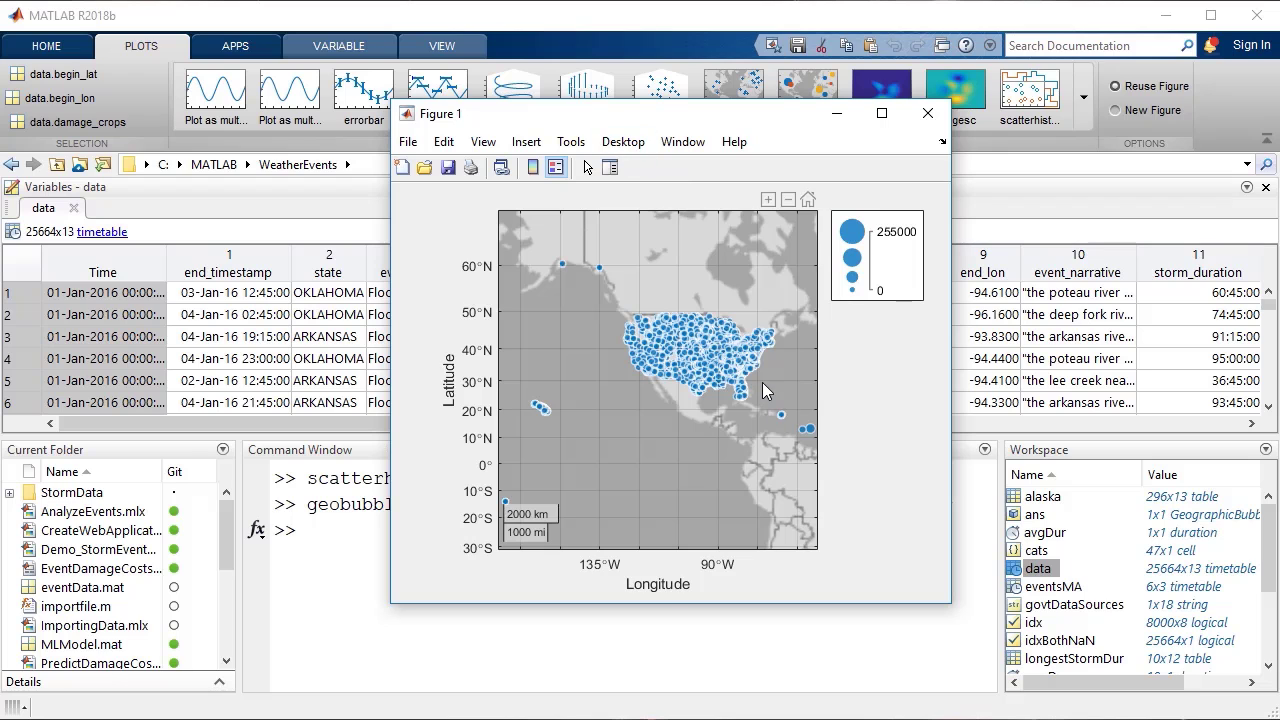
# Step: Zoom in on the crop-damage geobubble map
pyautogui.scroll(4, 762, 382)
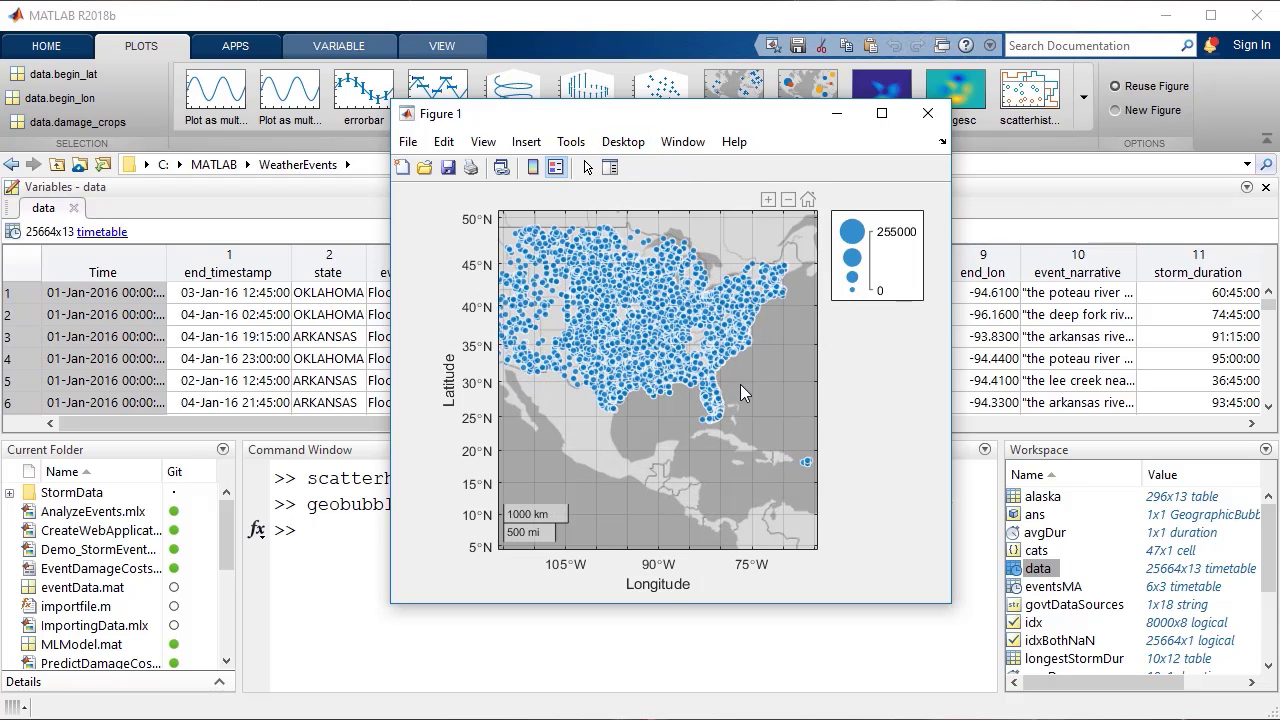
pyautogui.scroll(4, 740, 384)
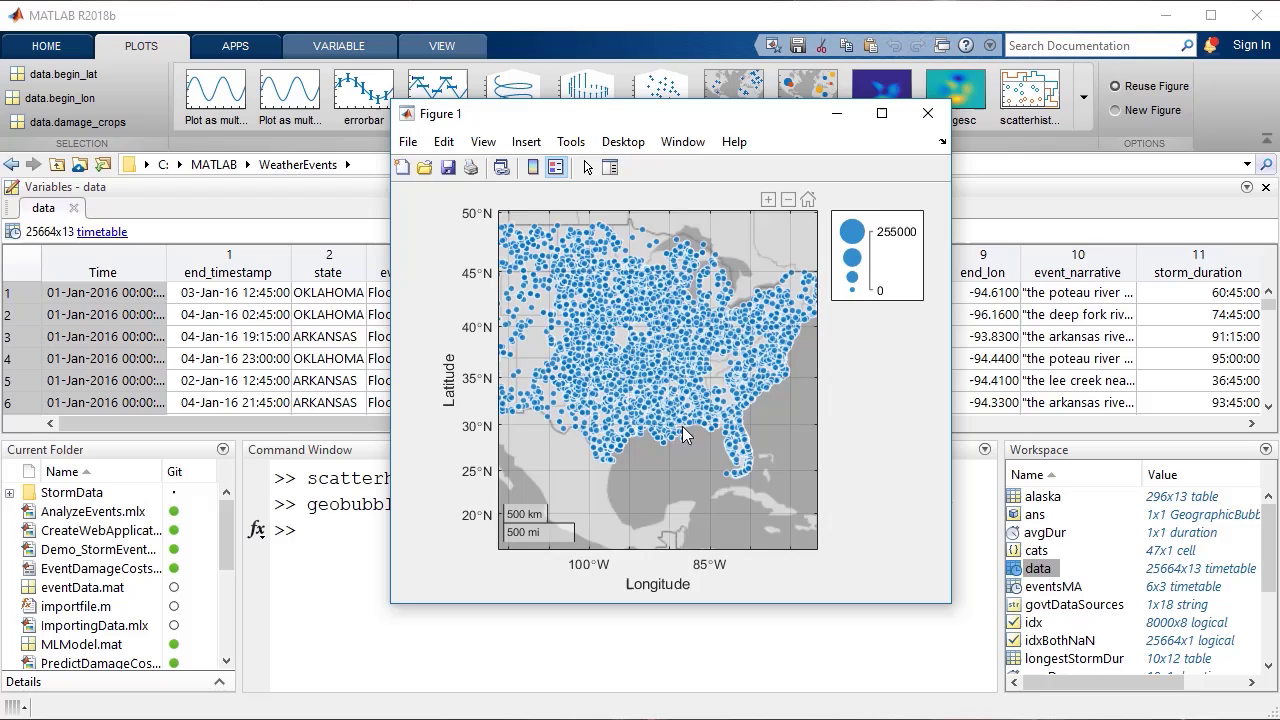
pyautogui.moveTo(672, 394)
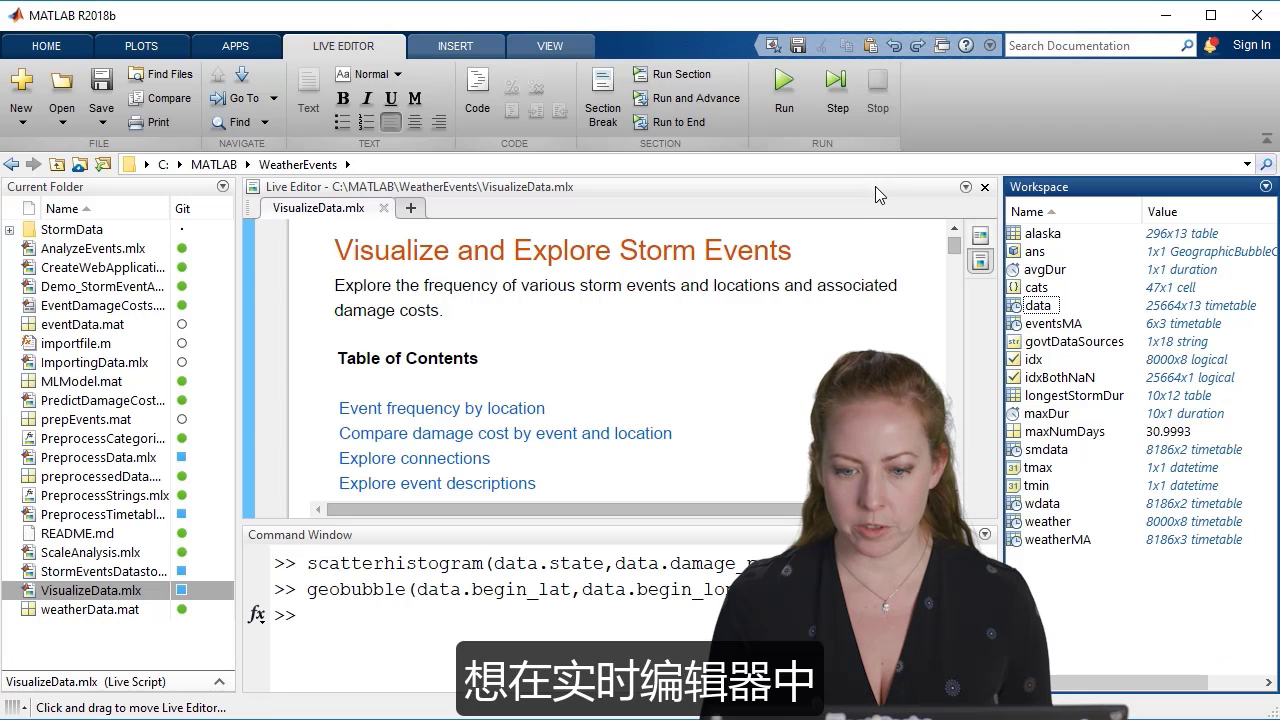
# Step: Maximize the Live Editor so VisualizeData.mlx fills the window
pyautogui.doubleClick(875, 186)
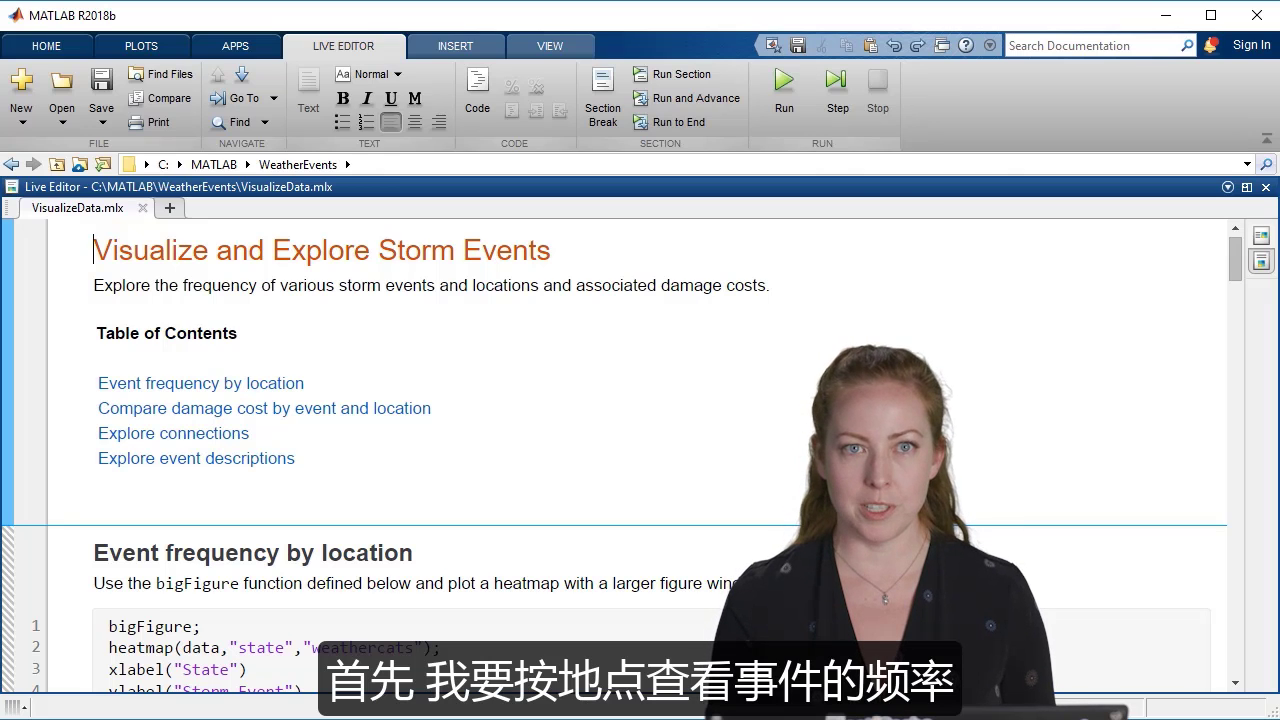
# Step: Run the Event frequency by location section with output on the right, widened
pyautogui.click(94, 245)
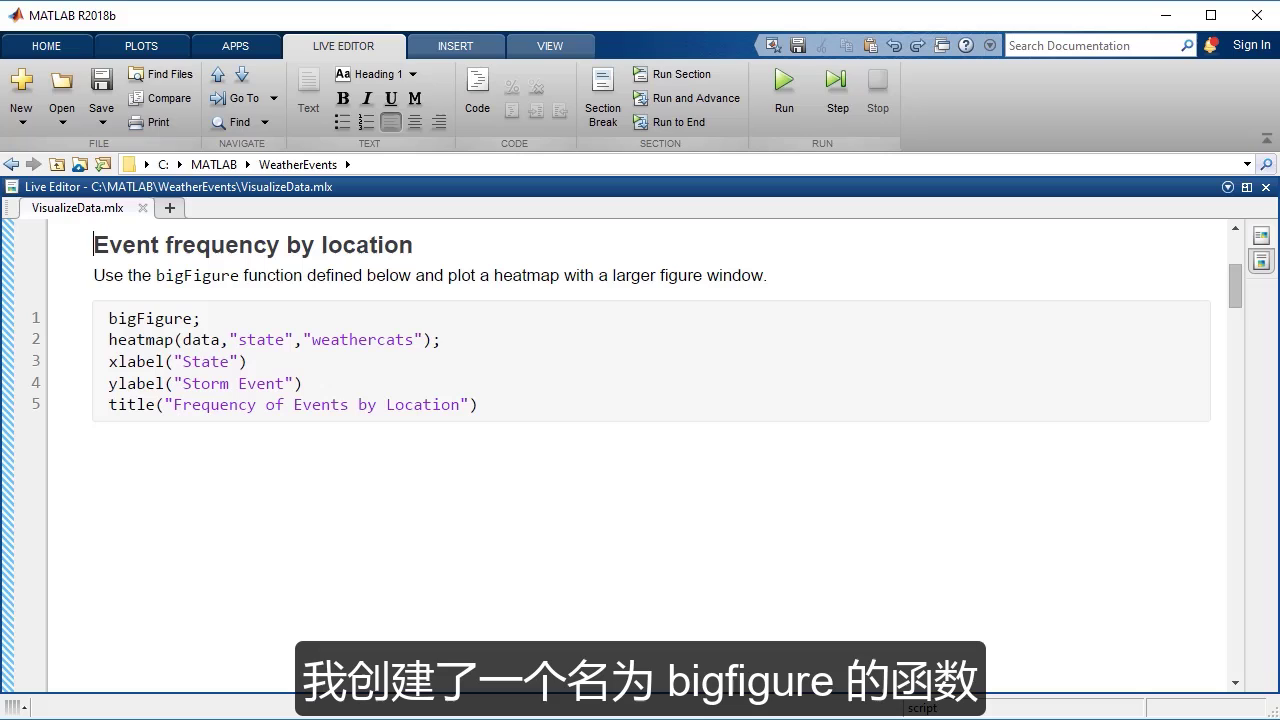
pyautogui.hotkey('ctrl', 'Return')
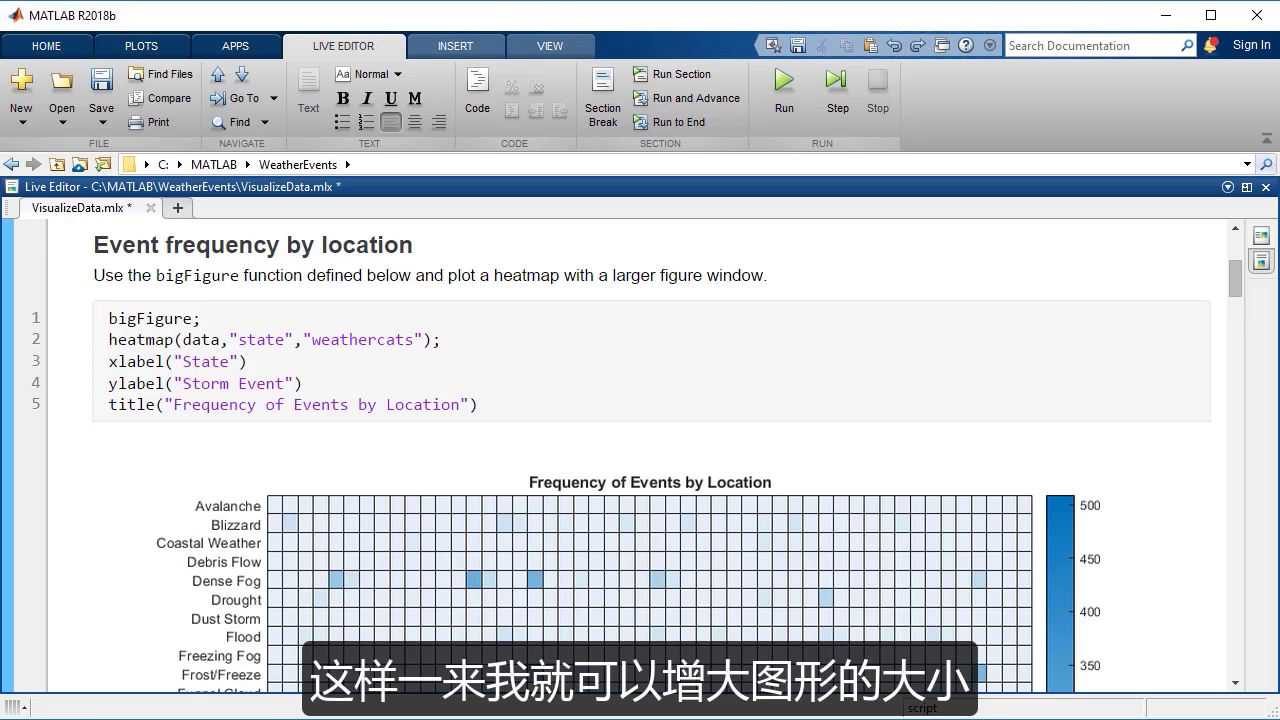
pyautogui.click(1262, 237)
pyautogui.moveTo(1180, 251); pyautogui.dragTo(525, 288)
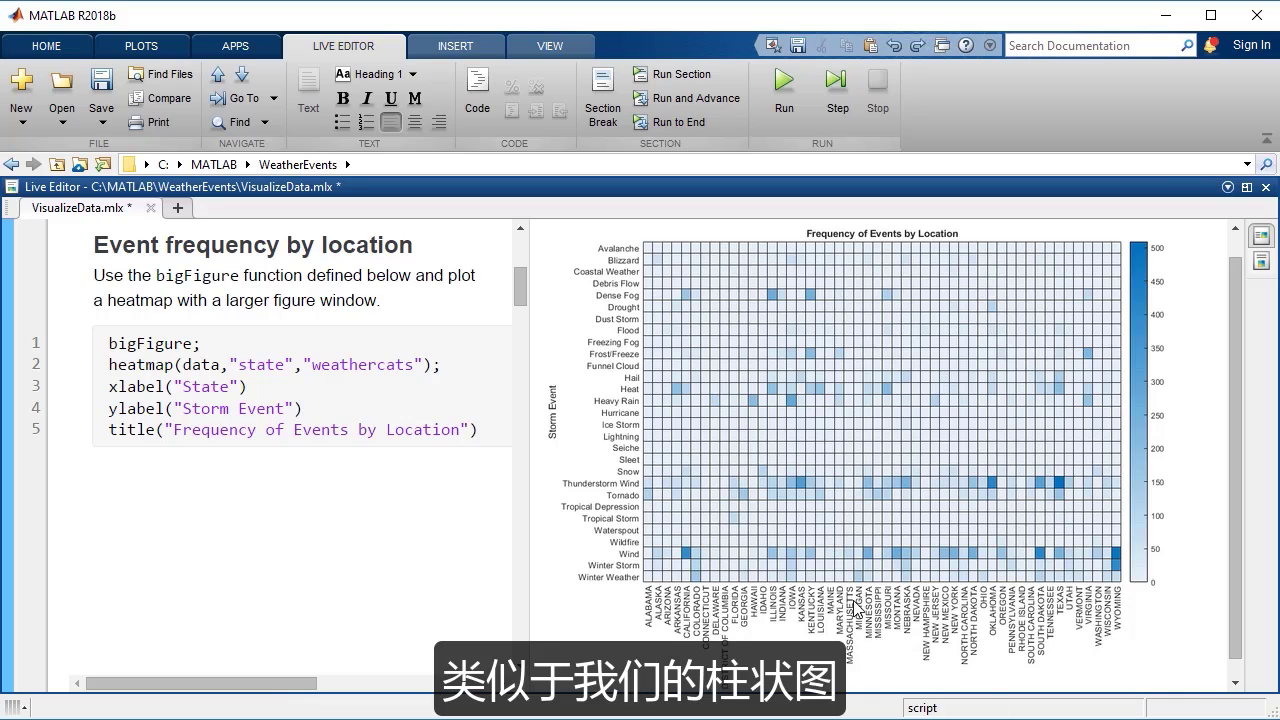
# Step: Inspect cells of the Frequency of Events by Location heatmap
pyautogui.click(688, 557)
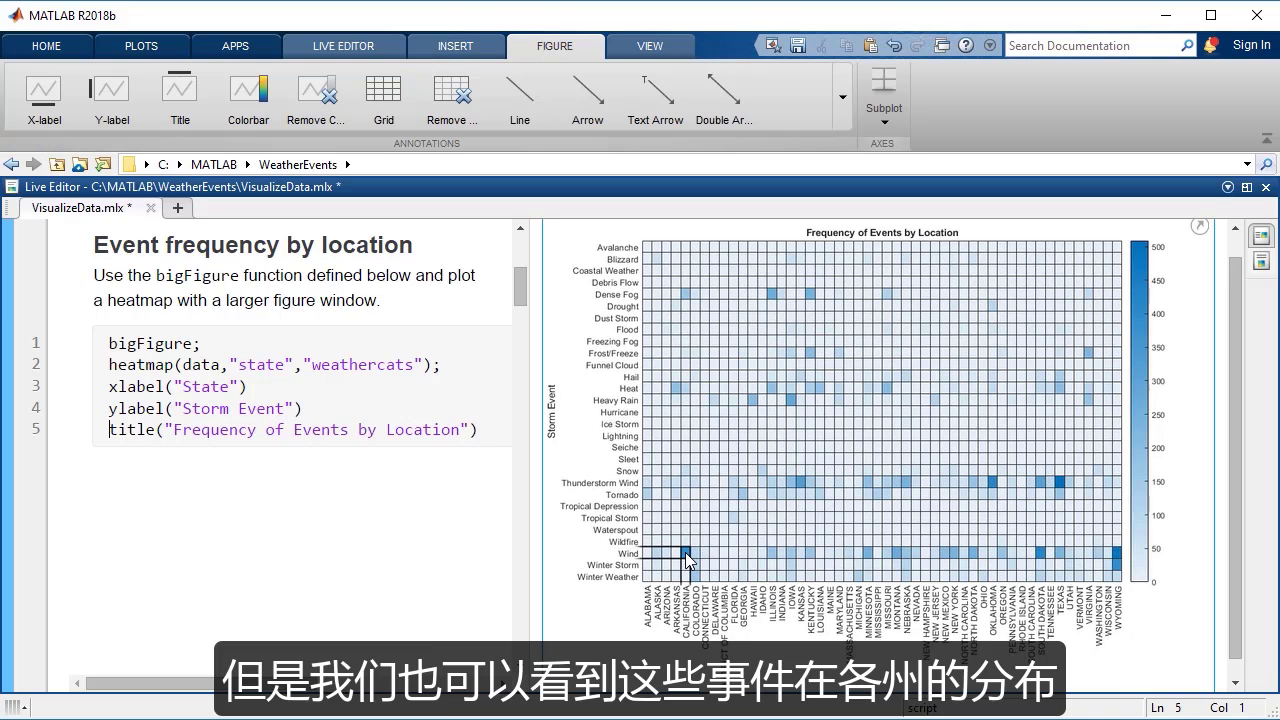
pyautogui.moveTo(687, 556)
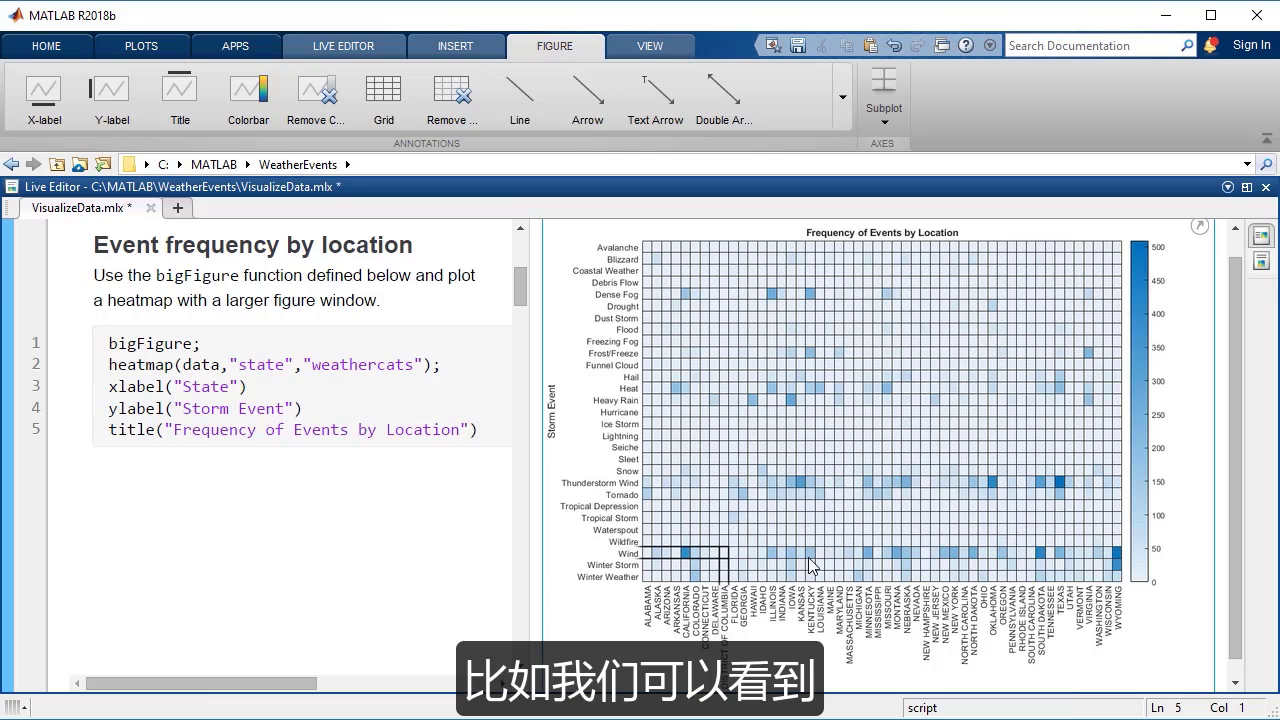
pyautogui.moveTo(872, 563)
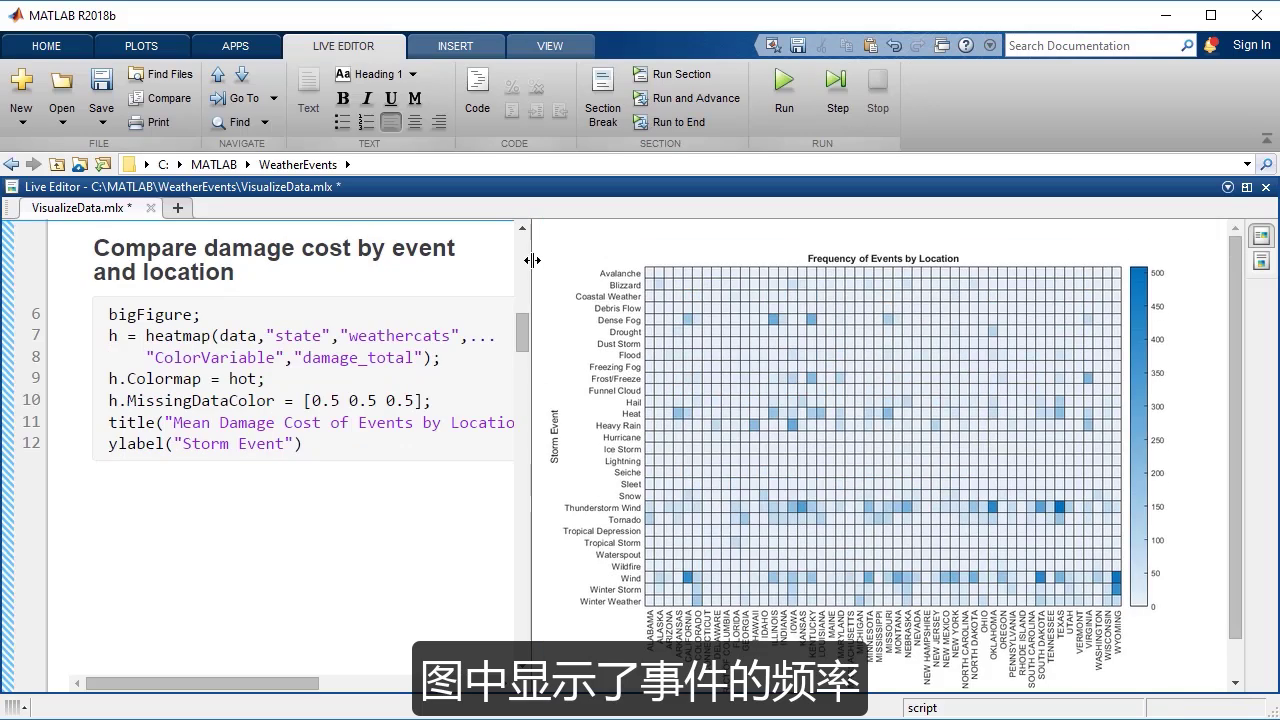
# Step: Show data tips for Texas Hurricane and Coastal Weather cells on the damage heatmap
pyautogui.moveTo(530, 260); pyautogui.dragTo(568, 260)
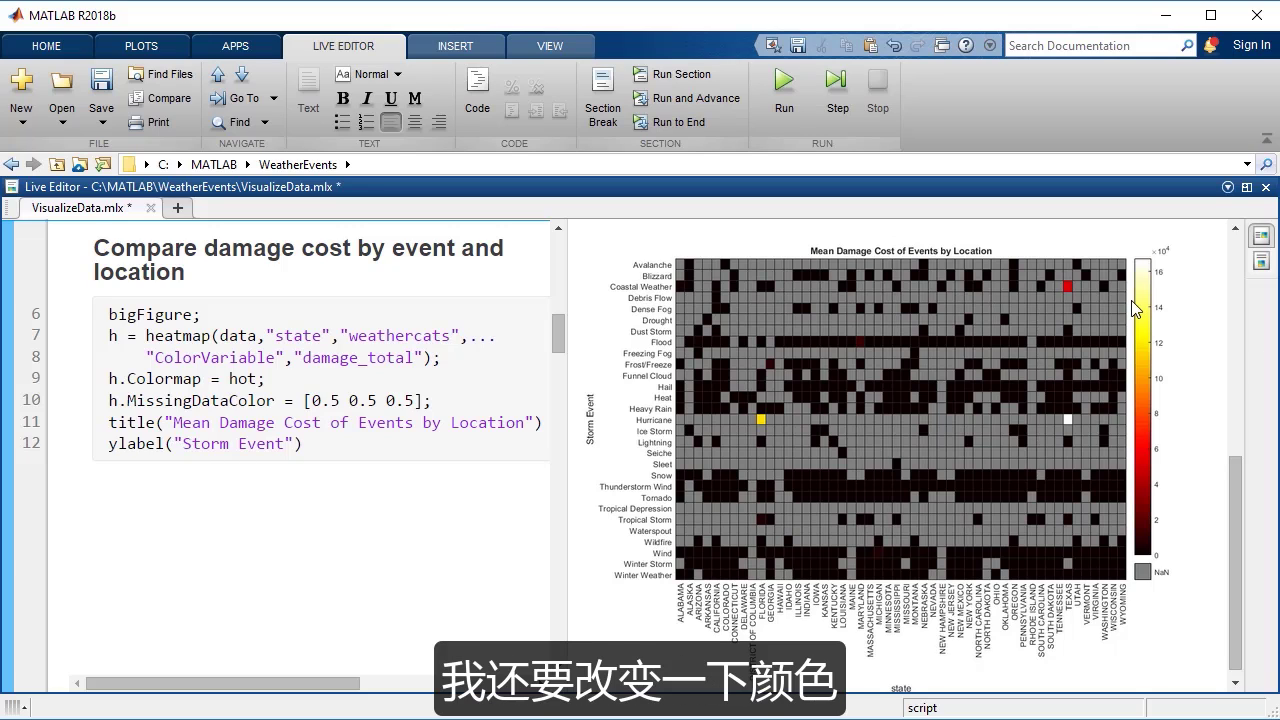
pyautogui.click(760, 420)
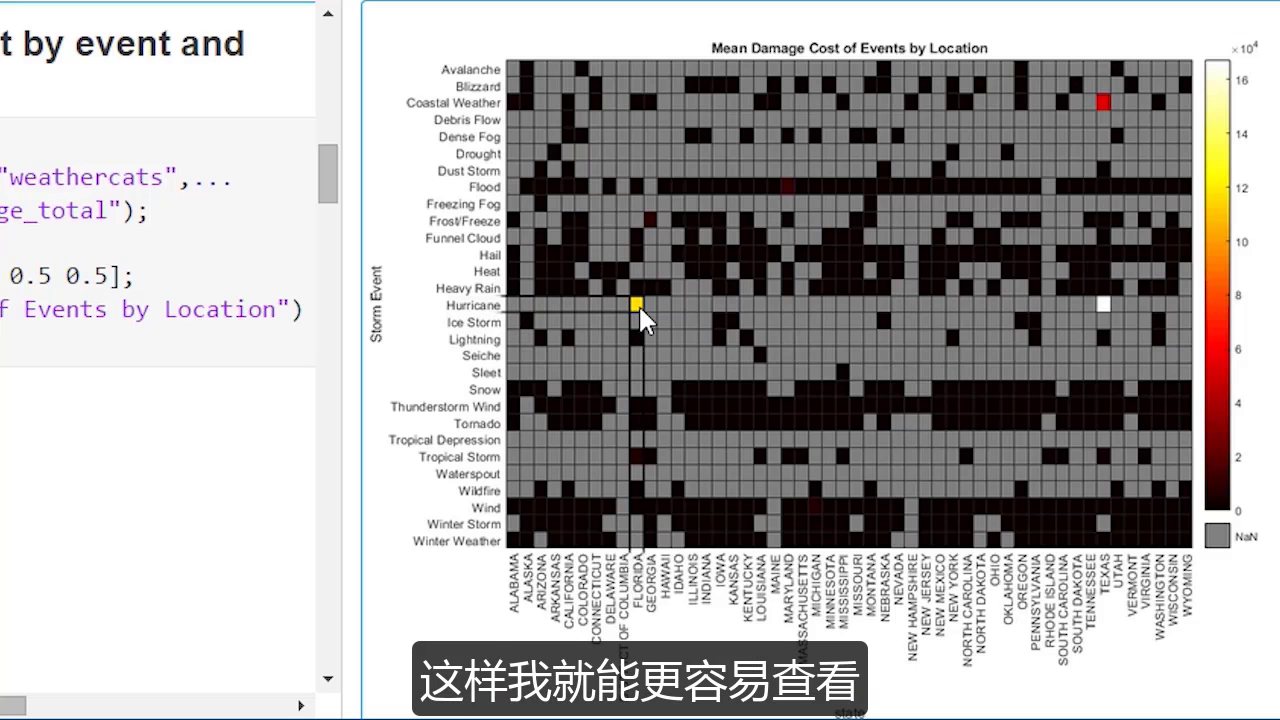
pyautogui.moveTo(638, 303)
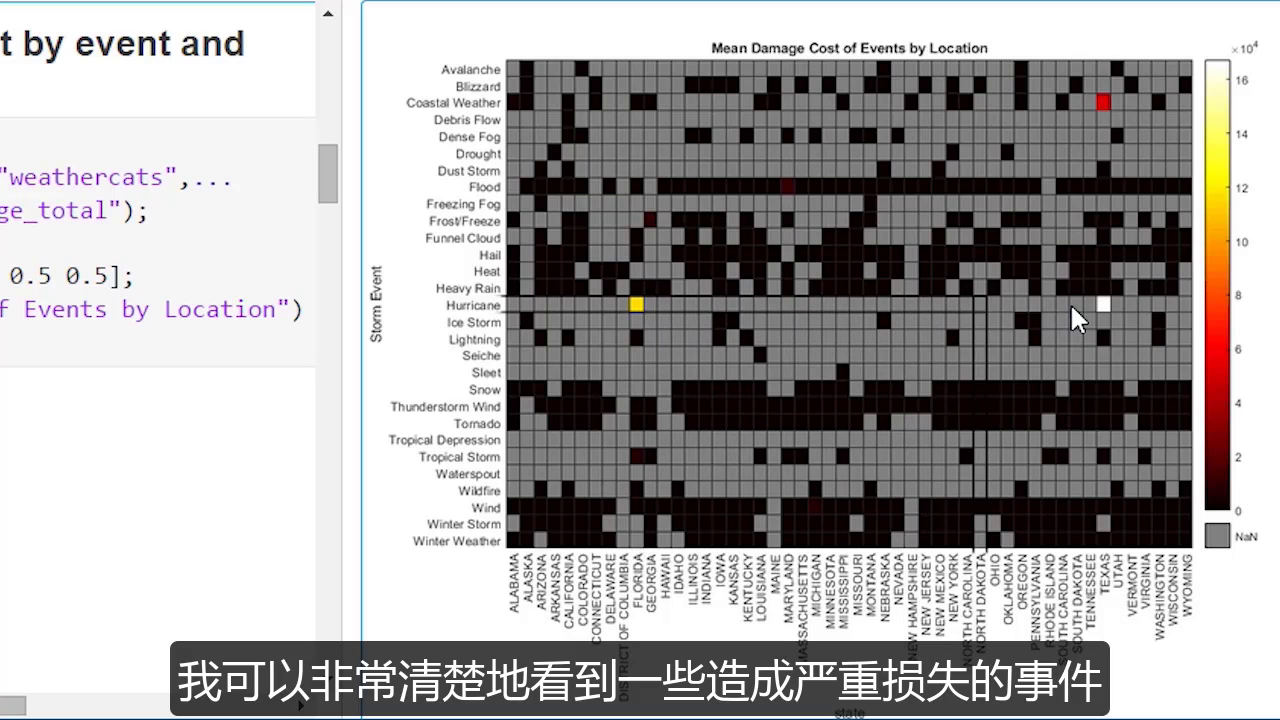
pyautogui.moveTo(1106, 316)
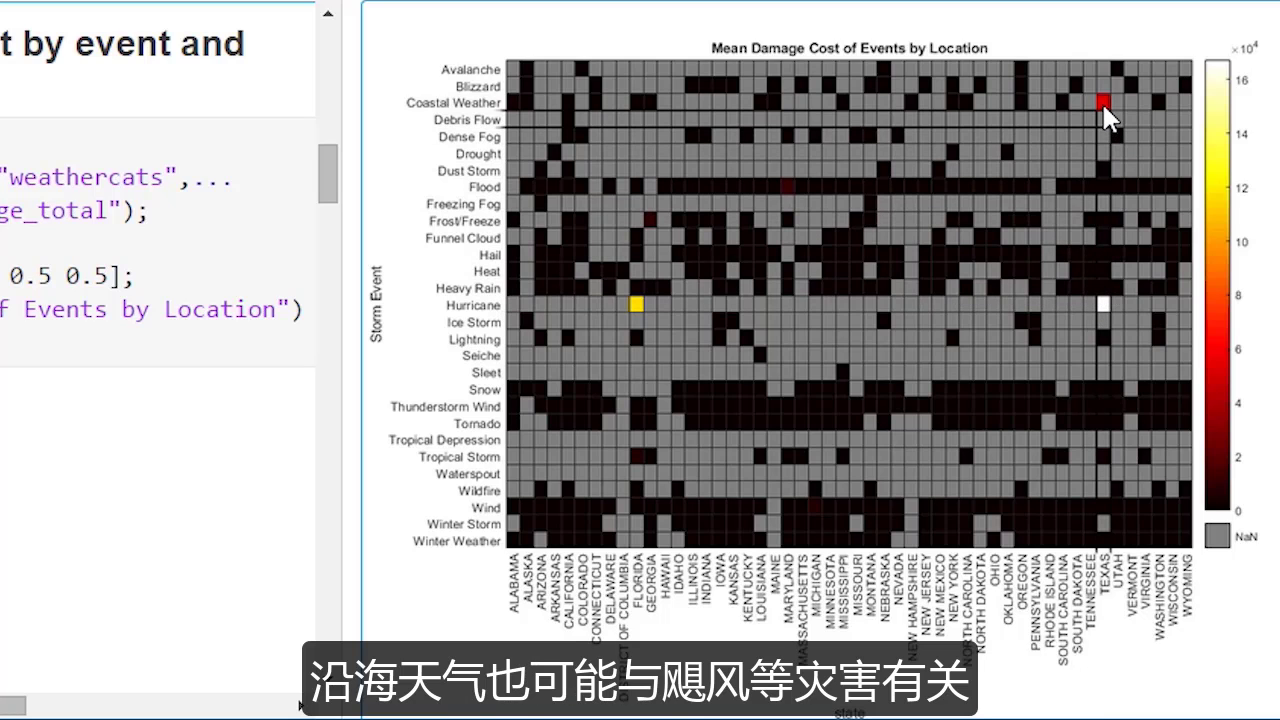
pyautogui.moveTo(1102, 101)
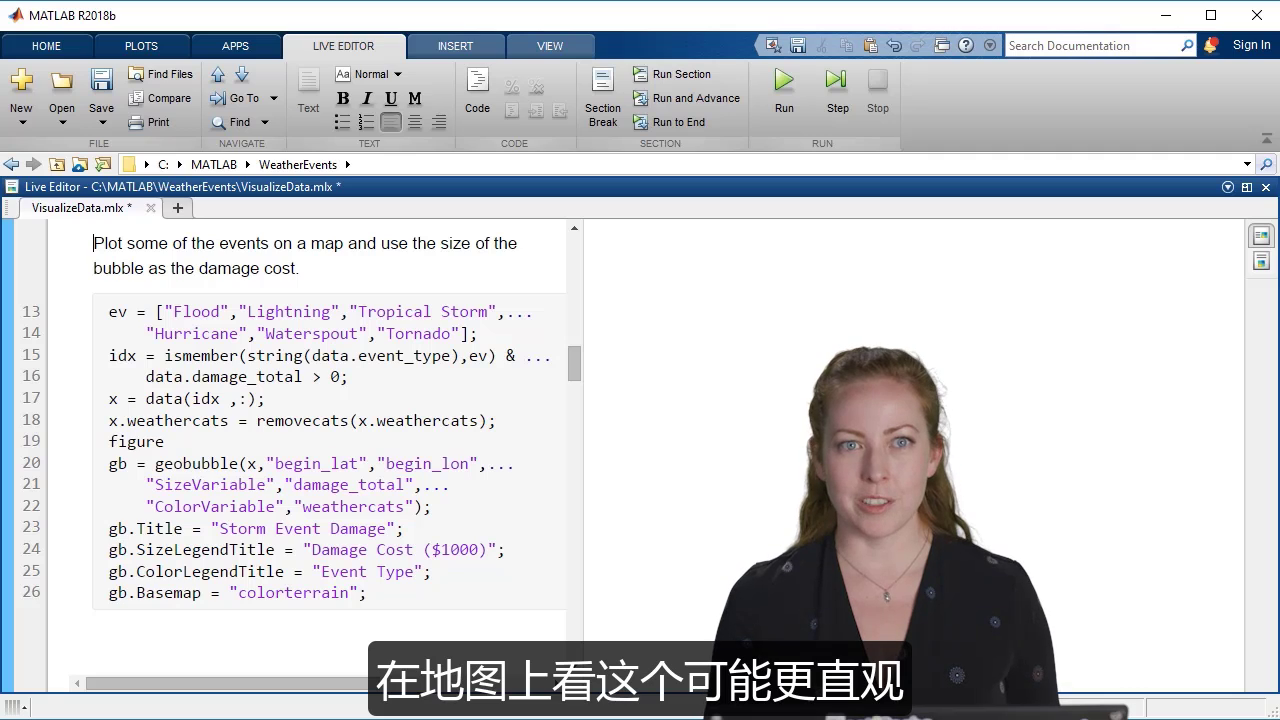
# Step: Run the geobubble section with F5 and zoom the map into the Gulf of Mexico
pyautogui.press('F5')
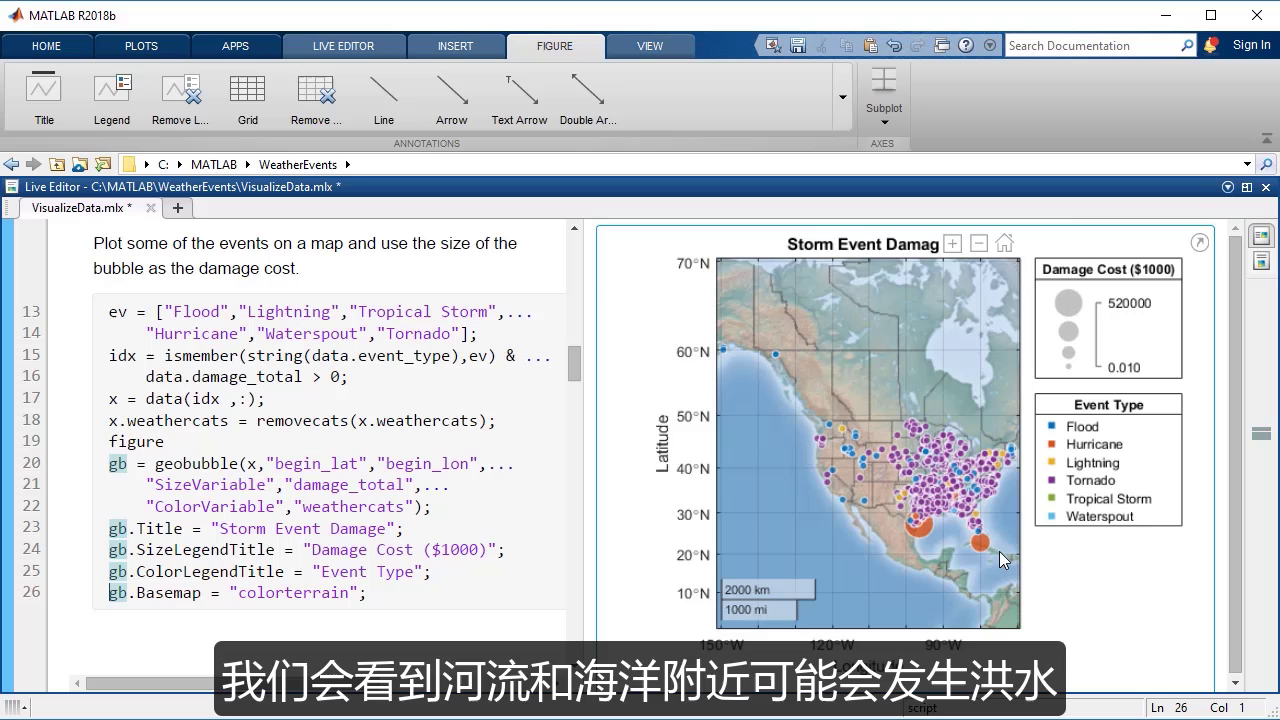
pyautogui.scroll(5, 999, 551)
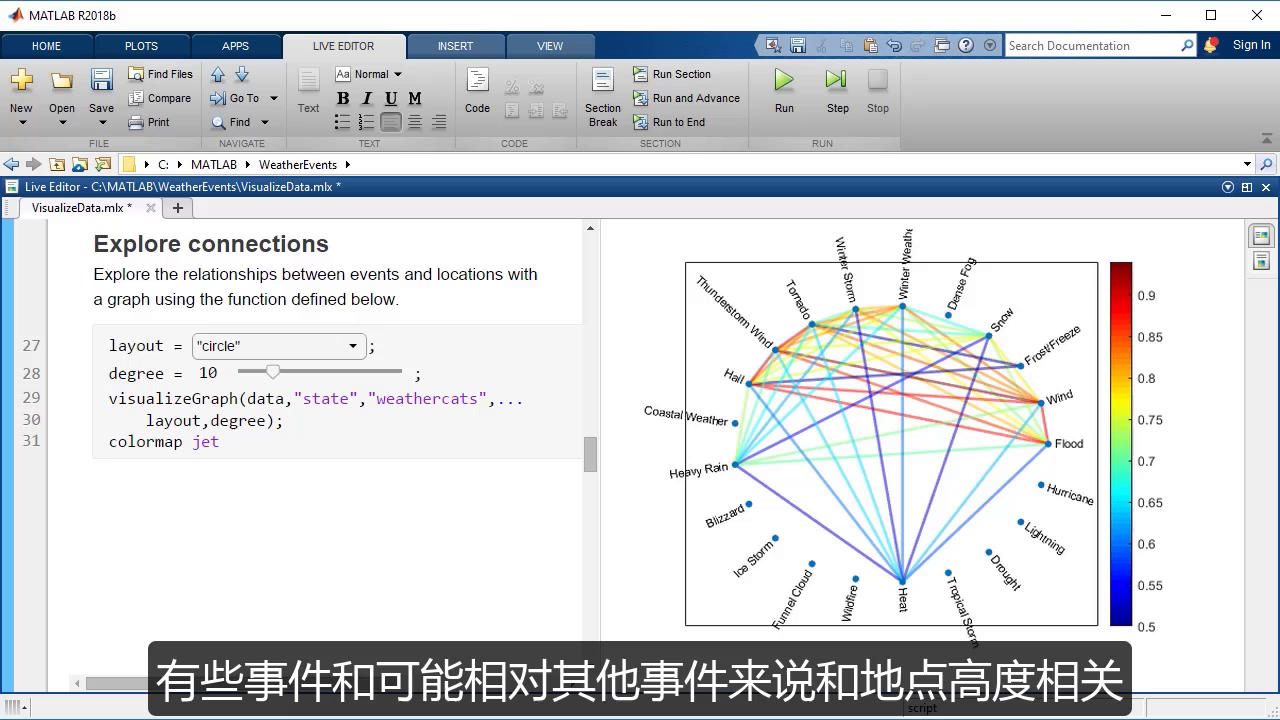
# Step: Show data tips on the Wind, Flood and Hail nodes, Hail reaching degree 10
pyautogui.scroll(-10, 156, 396)
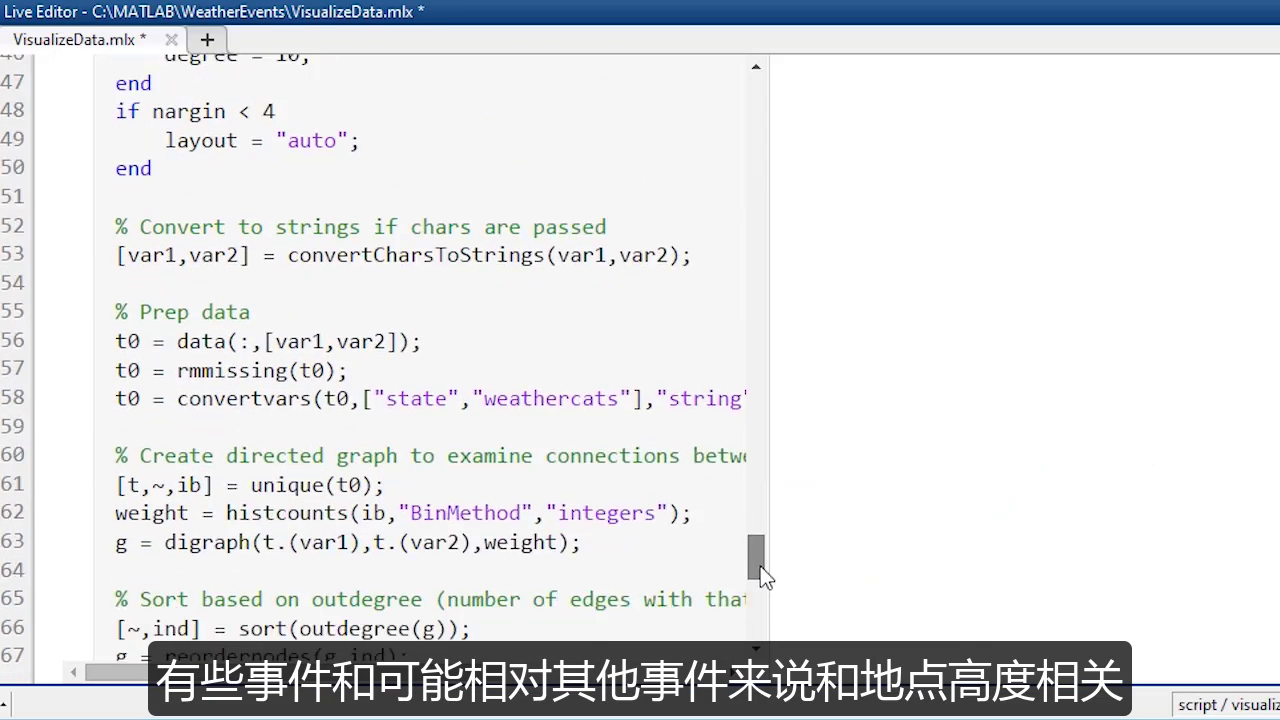
pyautogui.moveTo(762, 575); pyautogui.dragTo(760, 598)
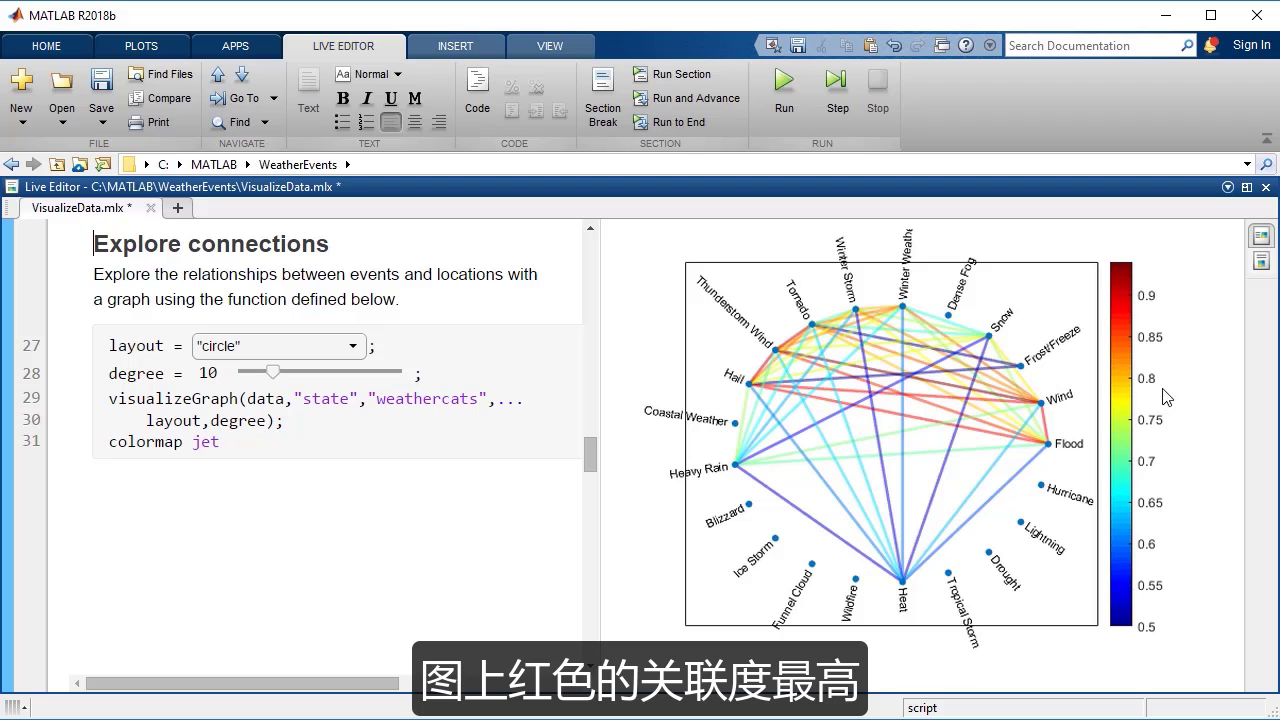
pyautogui.click(1042, 410)
pyautogui.moveTo(1041, 405)
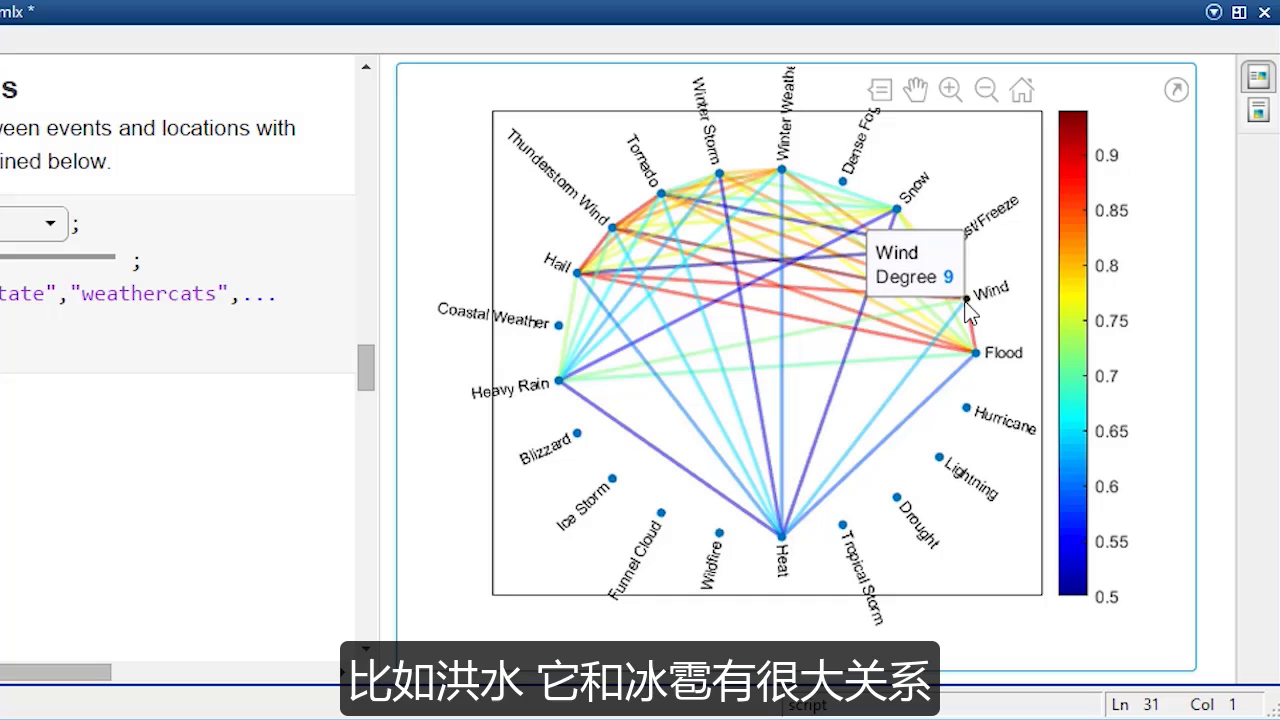
pyautogui.moveTo(977, 354)
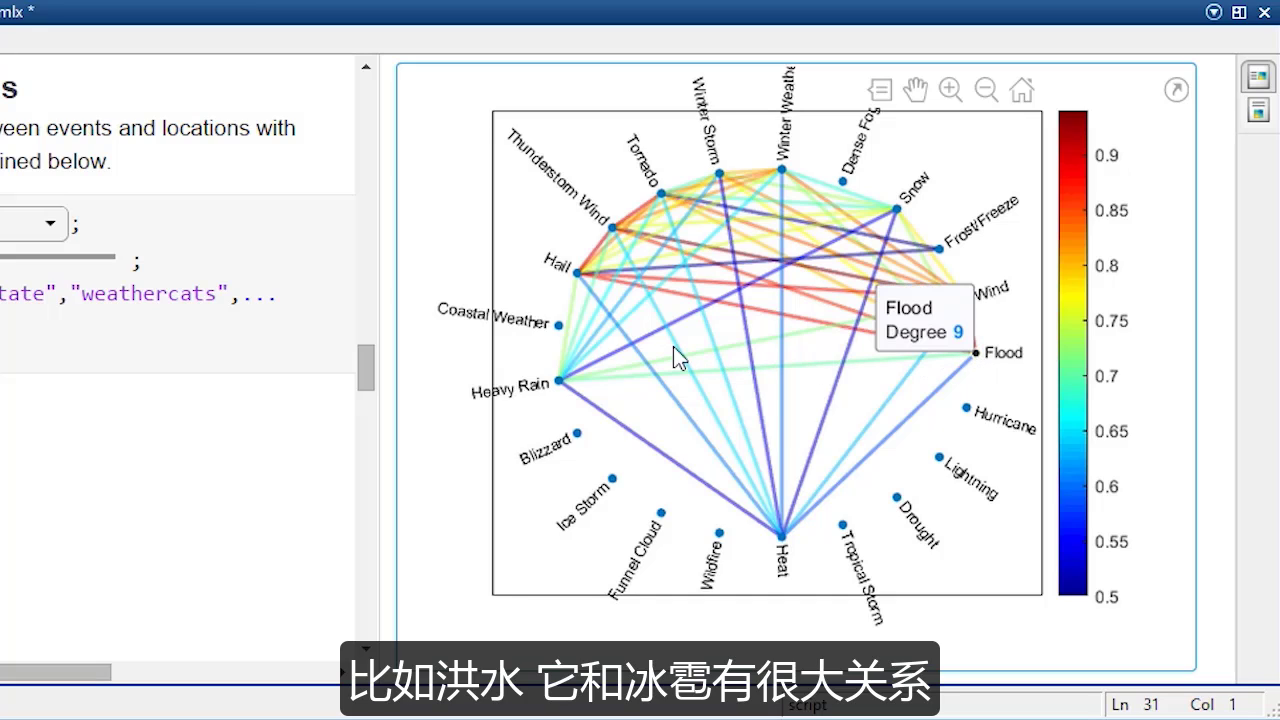
pyautogui.moveTo(571, 274)
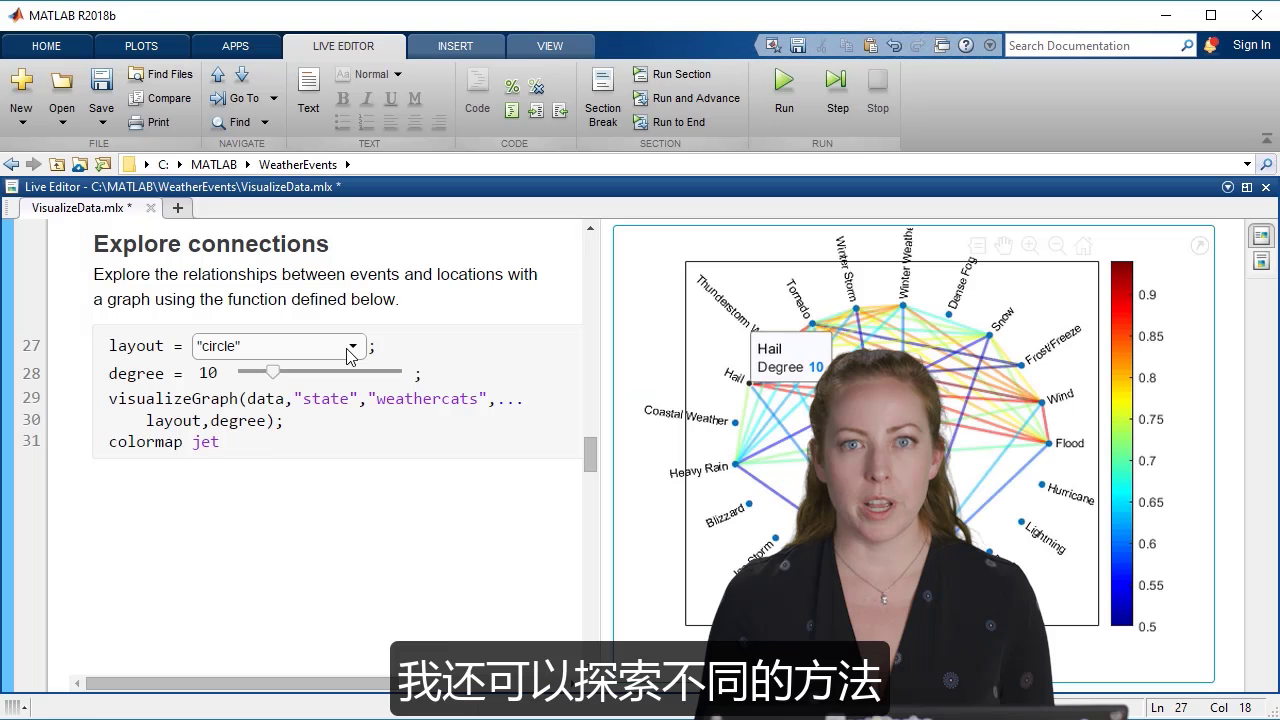
# Step: Try the force layout with zooming and panning, then switch the graph to layered layout
pyautogui.click(355, 353)
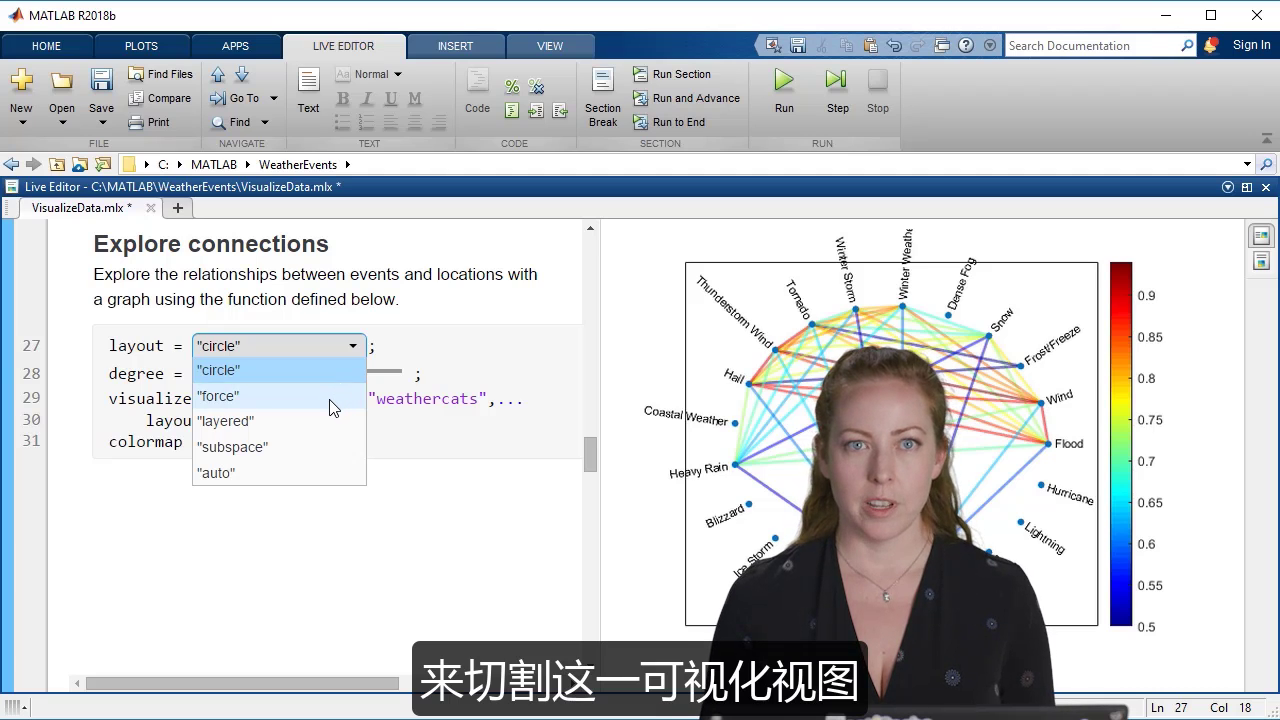
pyautogui.click(334, 397)
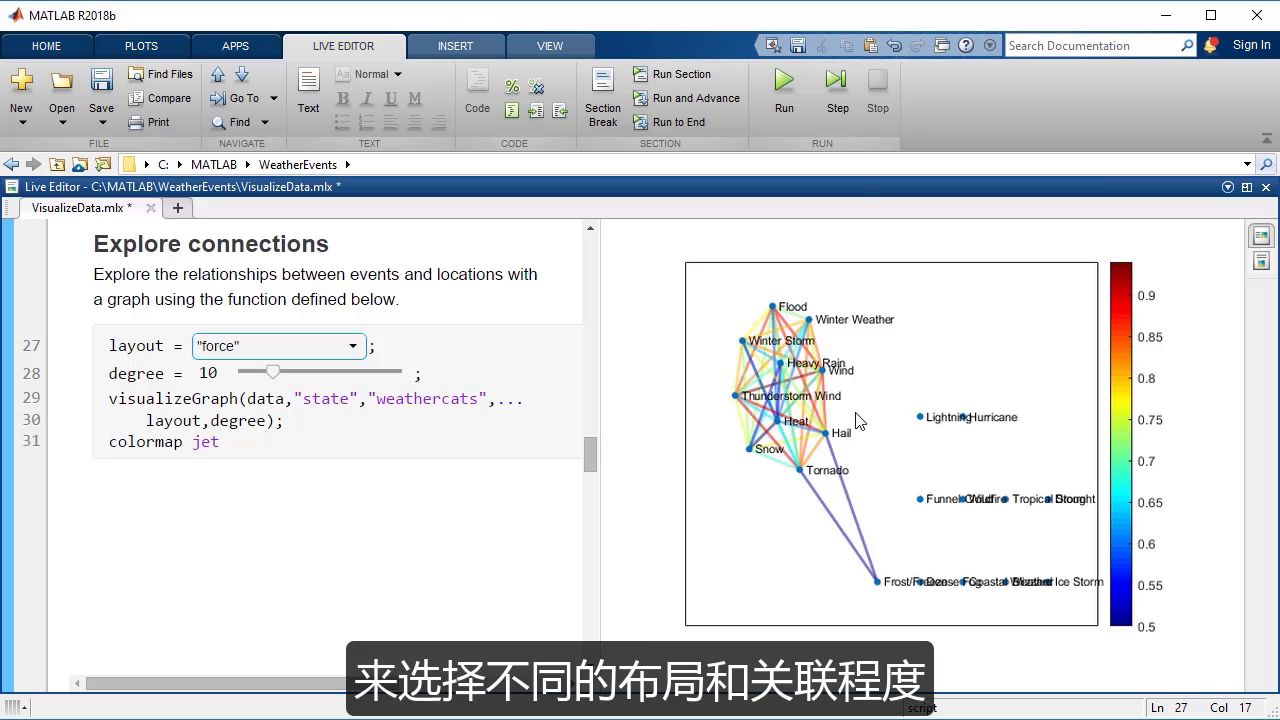
pyautogui.scroll(2, 848, 400)
pyautogui.scroll(4, 848, 400)
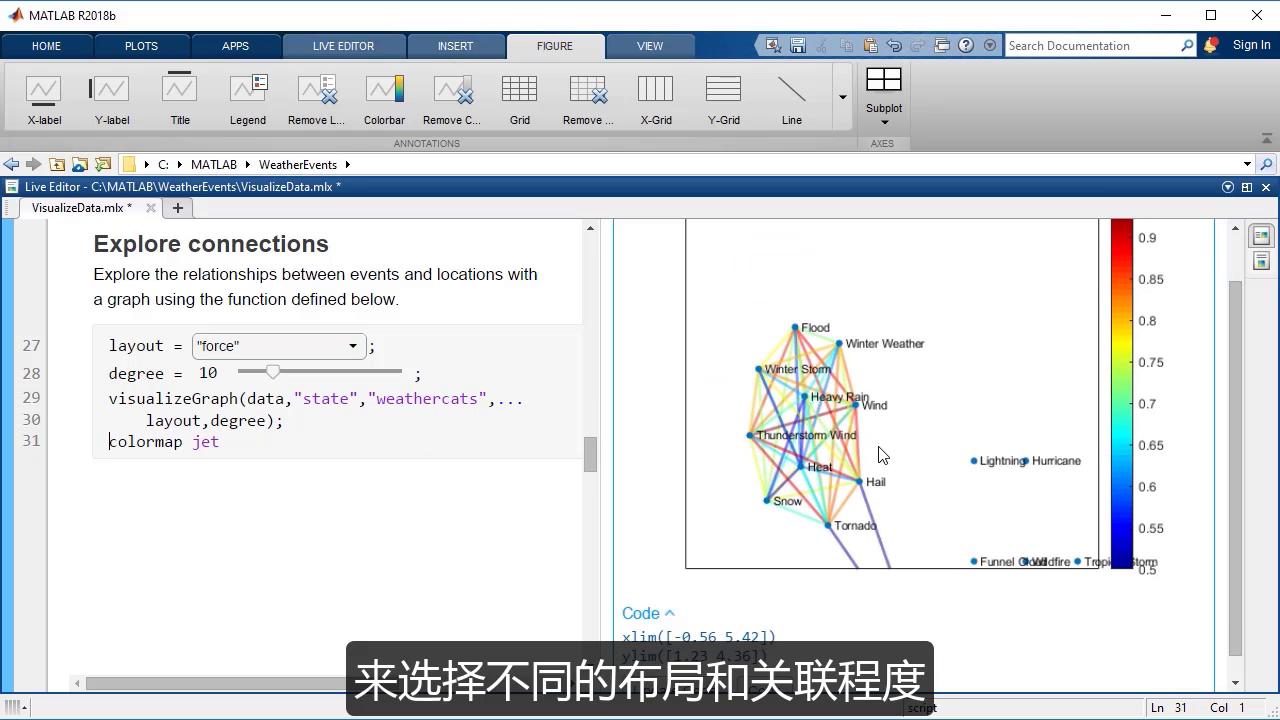
pyautogui.scroll(1, 887, 449)
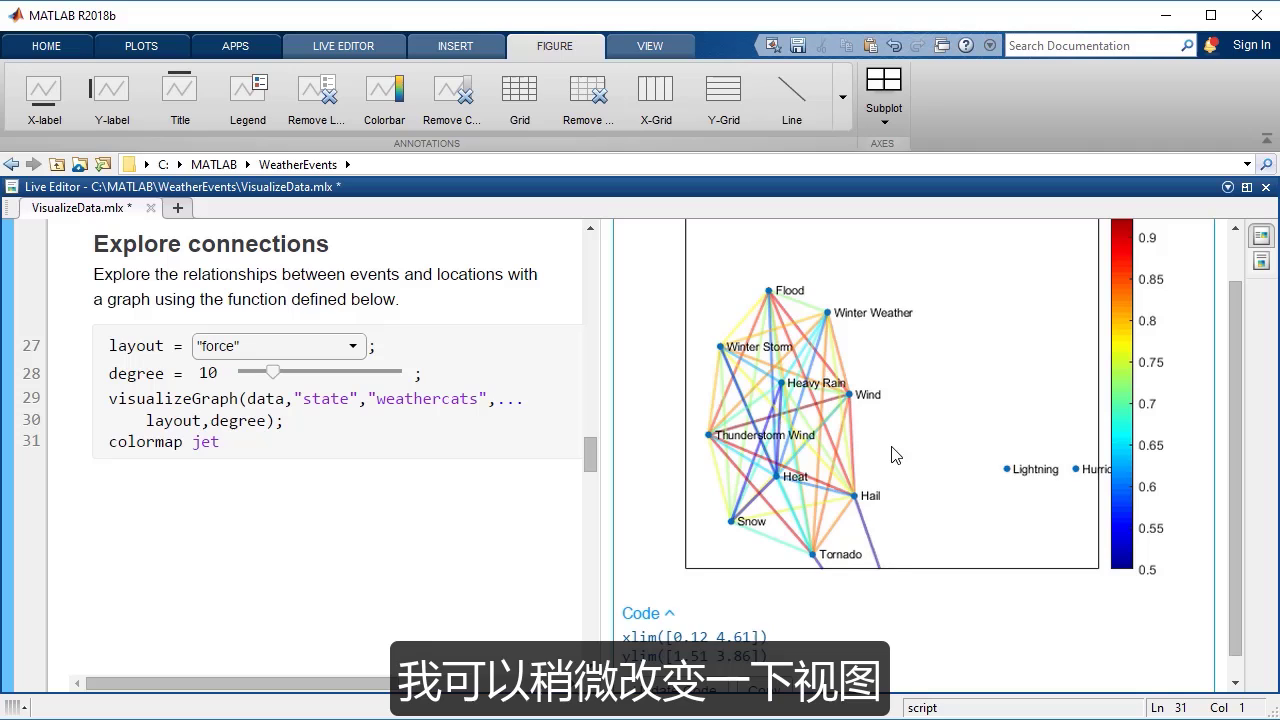
pyautogui.moveTo(887, 449); pyautogui.dragTo(921, 452)
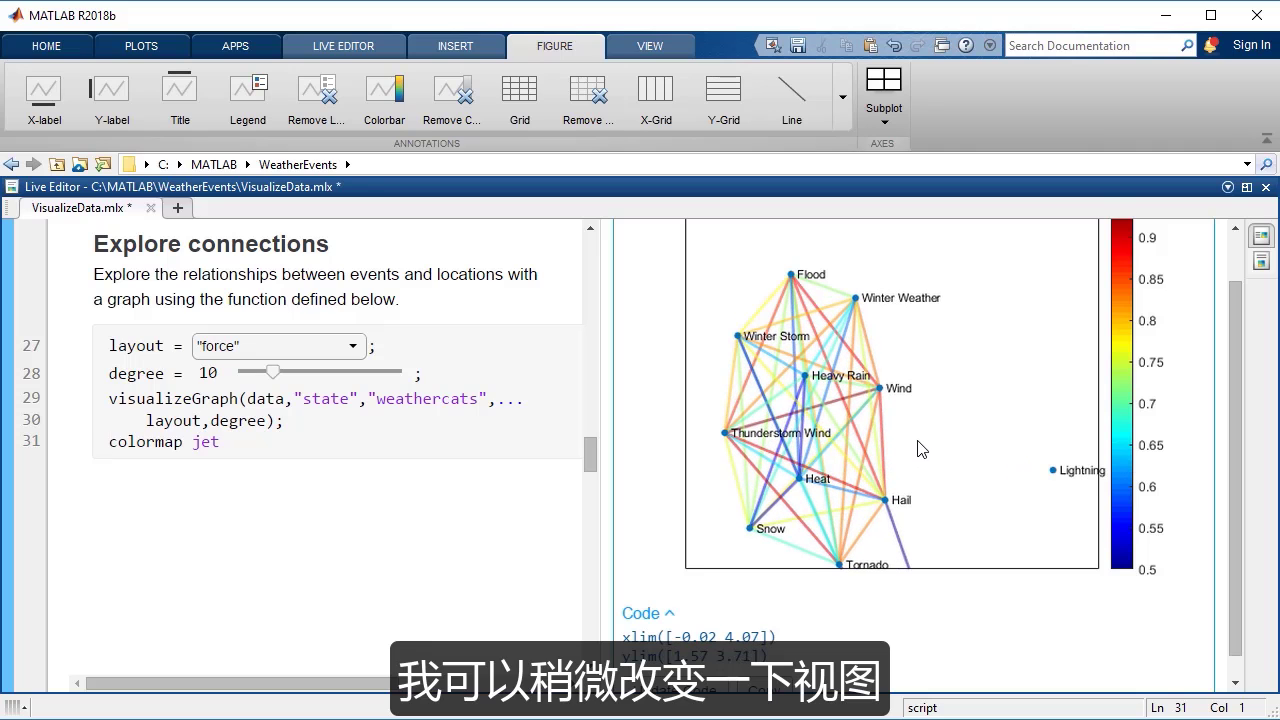
pyautogui.scroll(2, 921, 449)
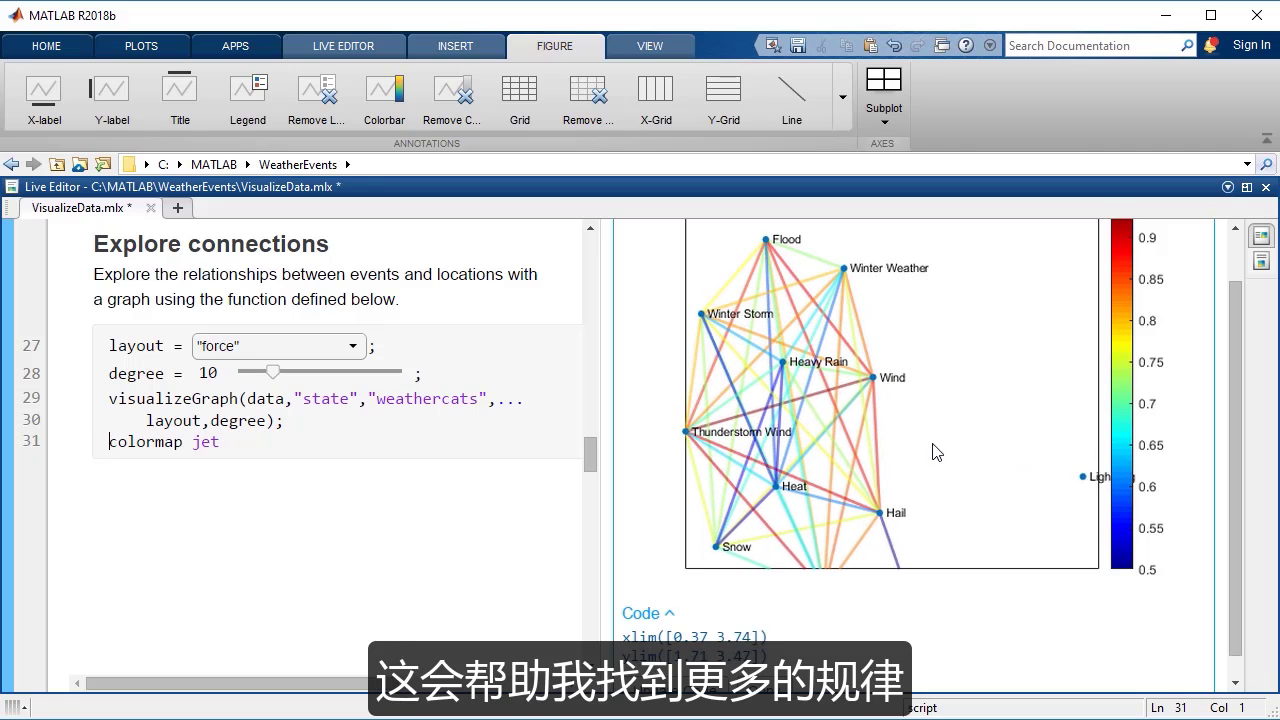
pyautogui.moveTo(921, 449); pyautogui.dragTo(1006, 450)
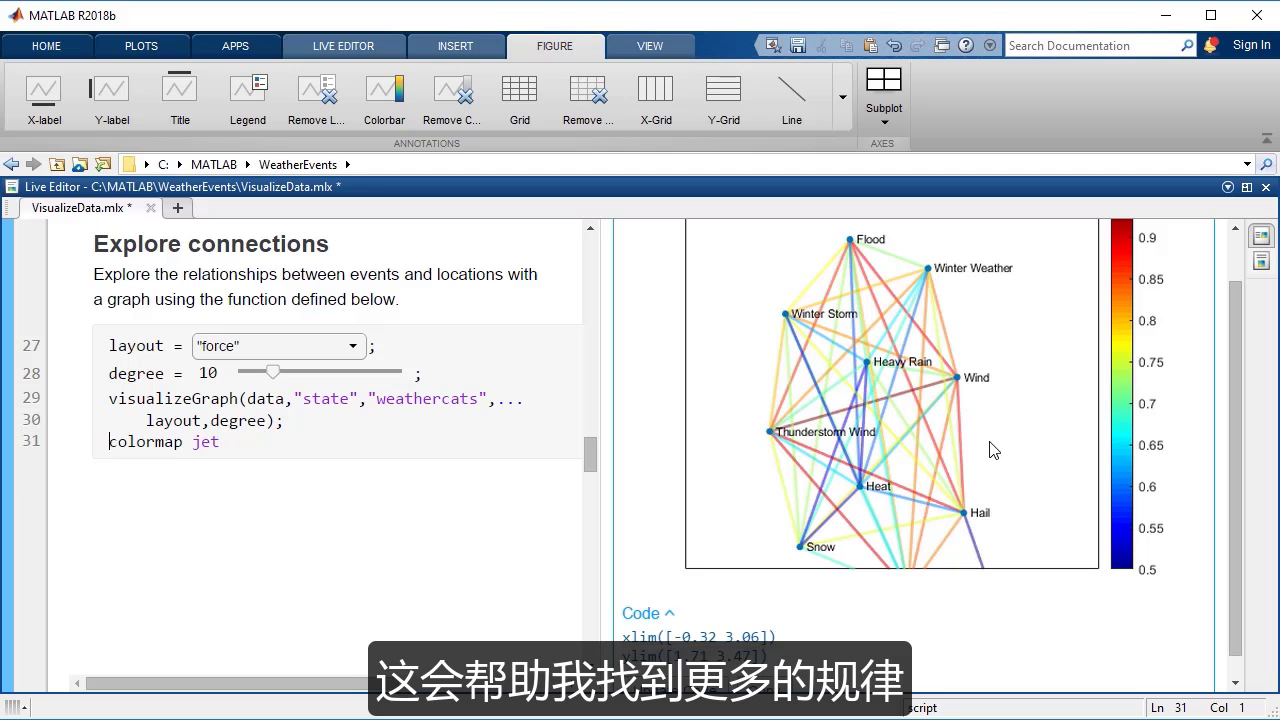
pyautogui.scroll(2, 1216, 413)
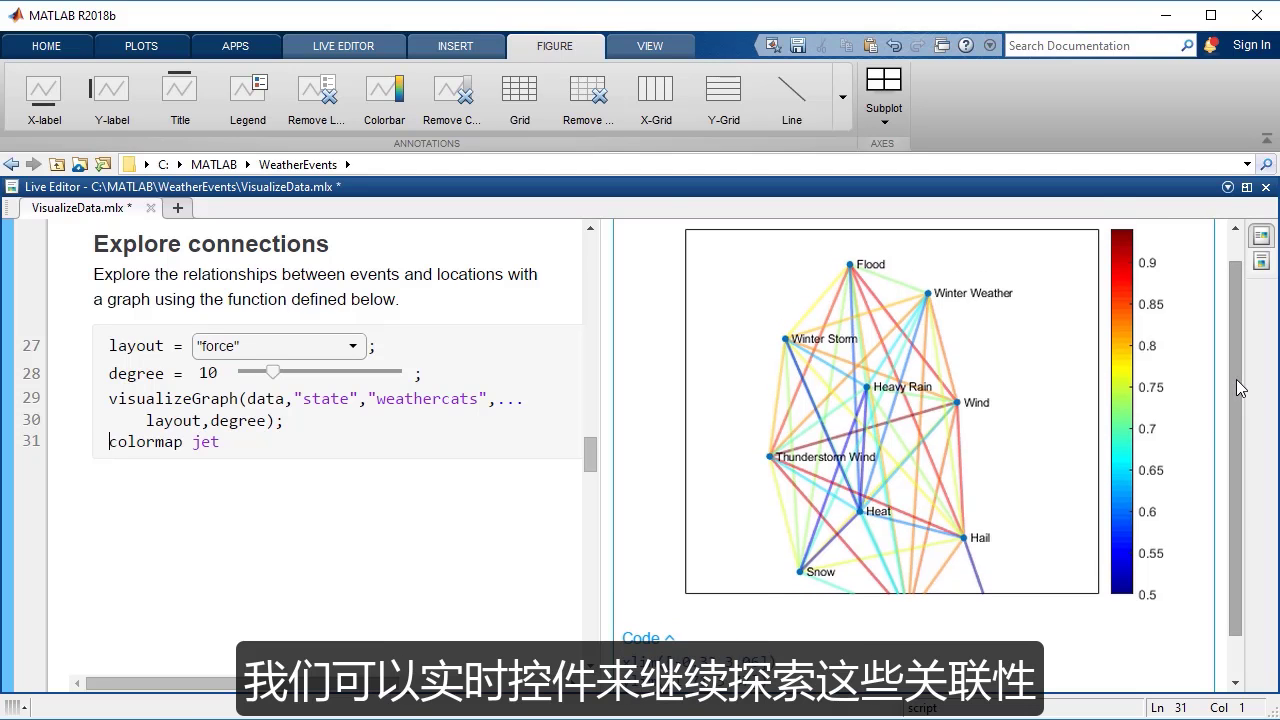
pyautogui.click(351, 350)
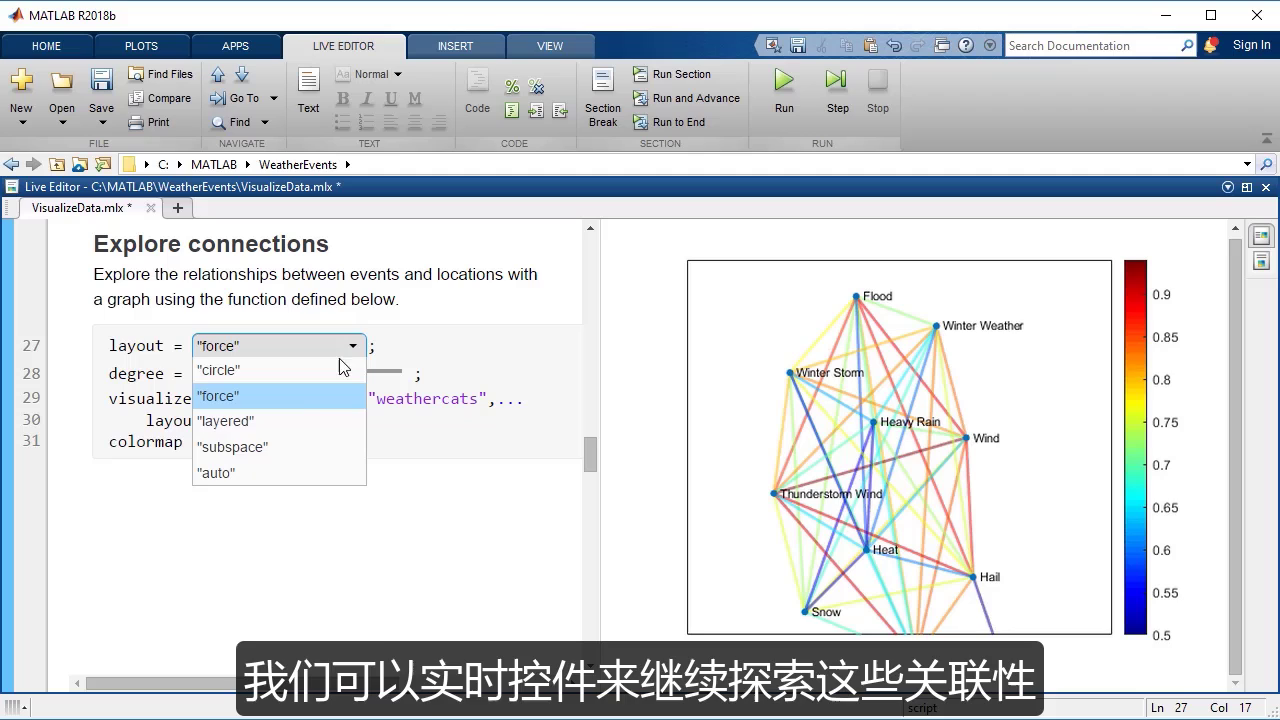
pyautogui.click(268, 421)
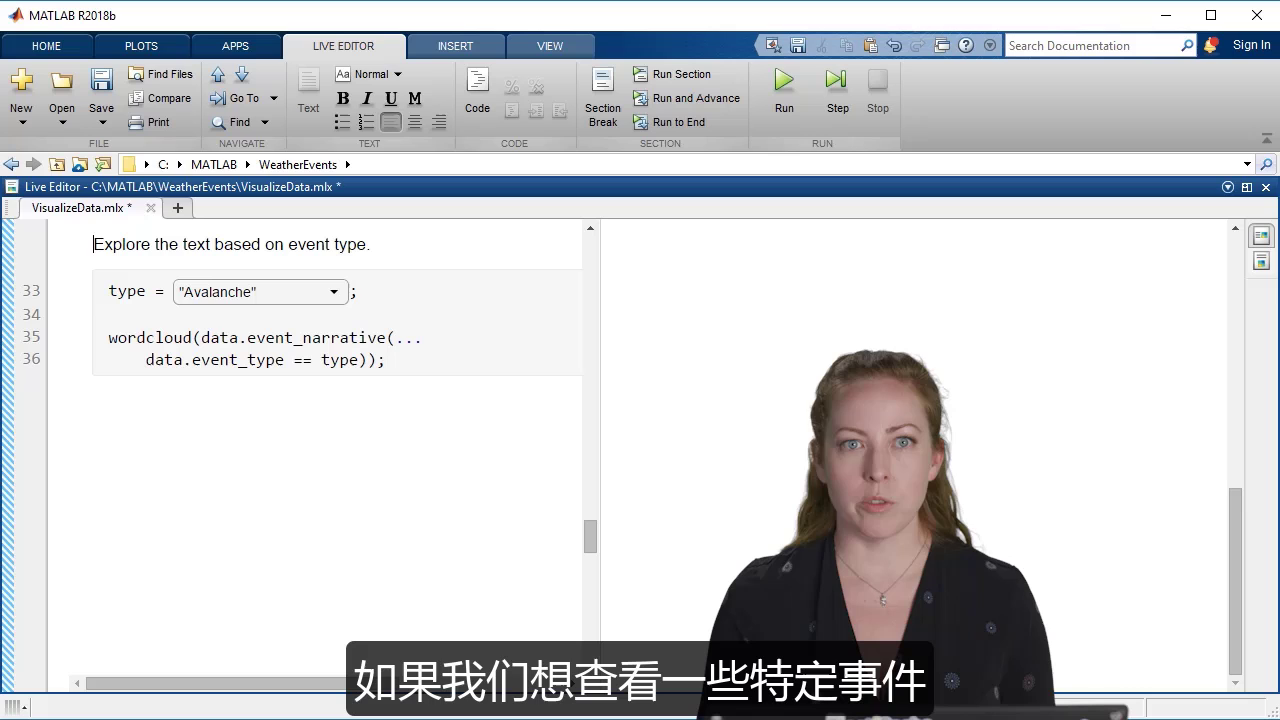
# Step: Run the word cloud section, then redraw it for Wildfire and then Dust Storm narratives
pyautogui.hotkey('ctrl', 'Return')
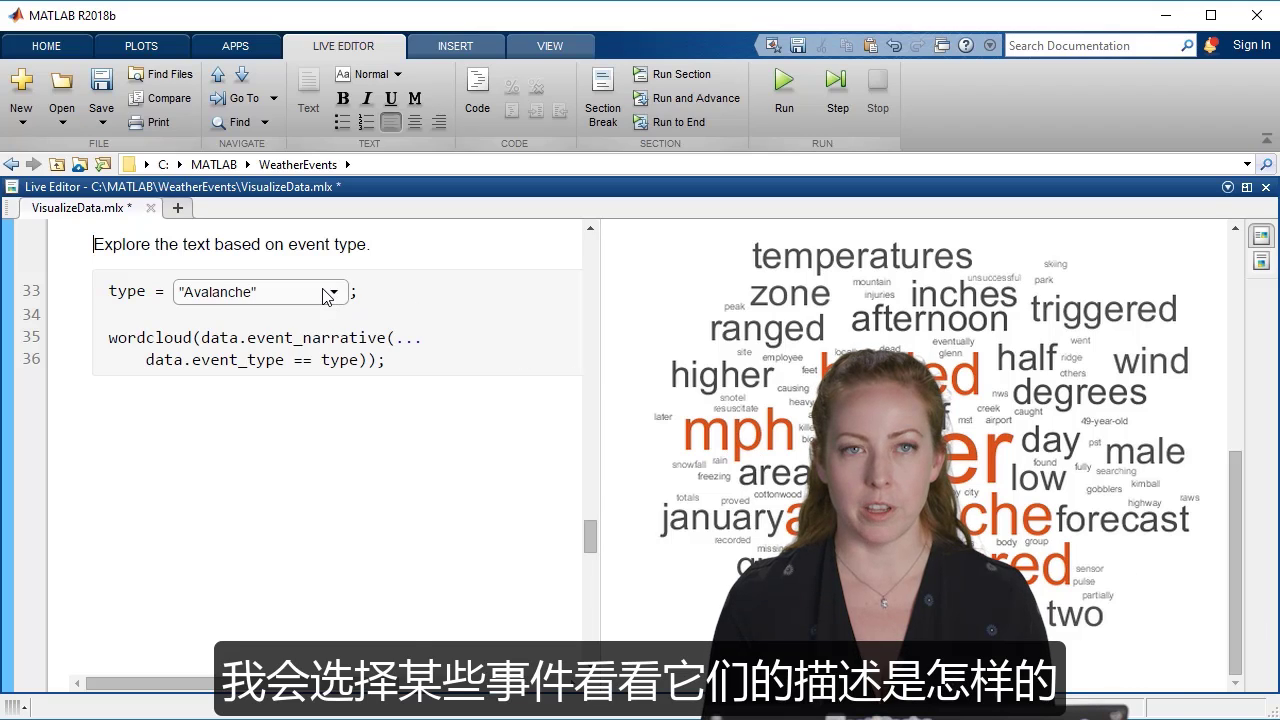
pyautogui.click(328, 293)
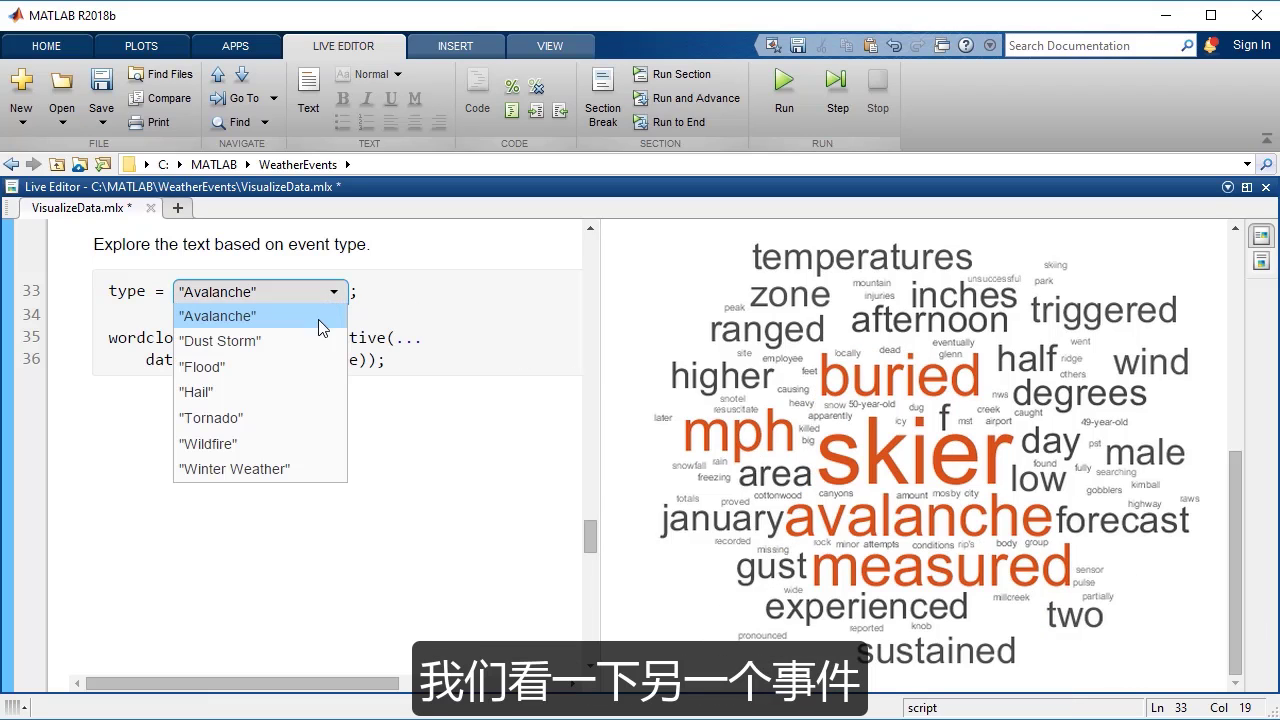
pyautogui.click(299, 446)
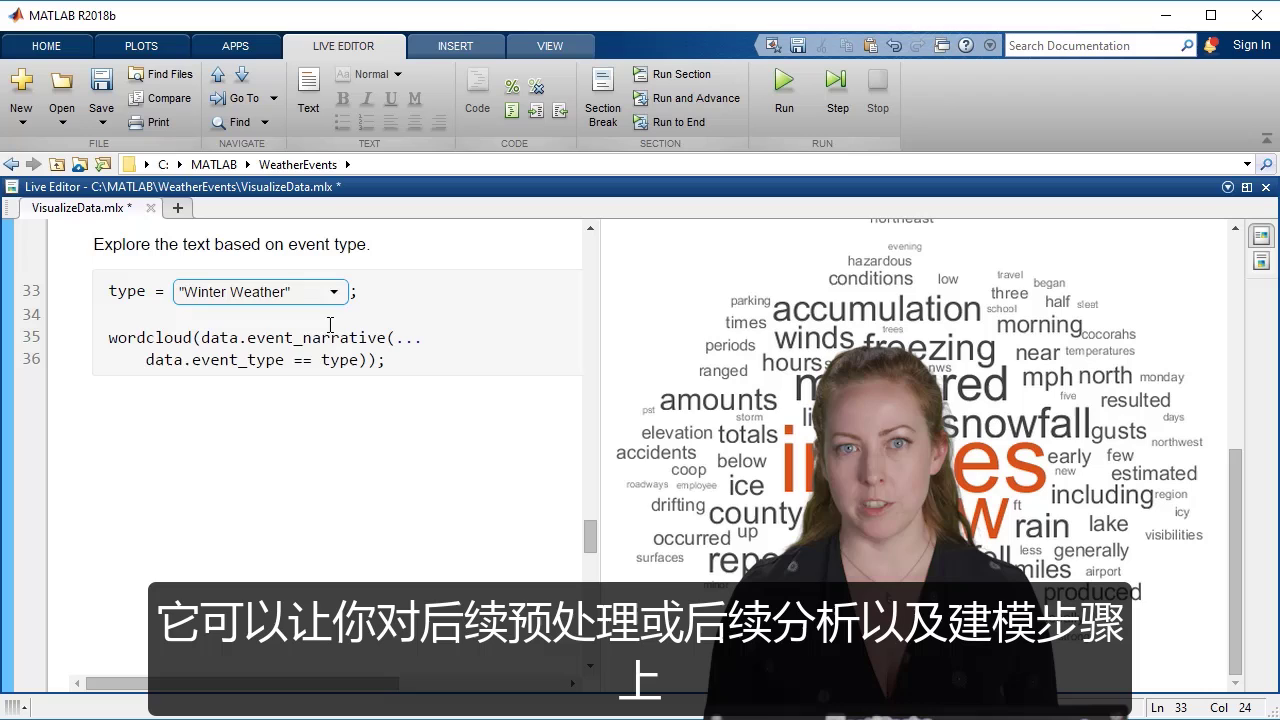
pyautogui.click(333, 291)
pyautogui.click(320, 333)
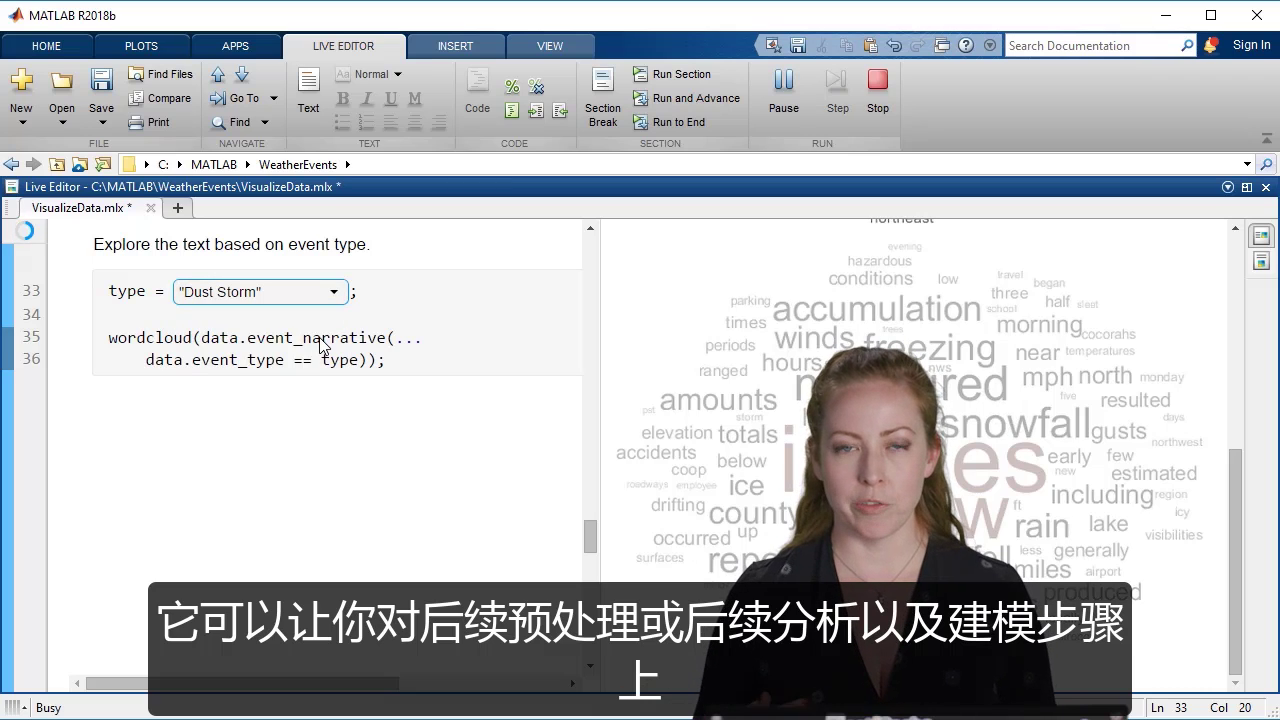